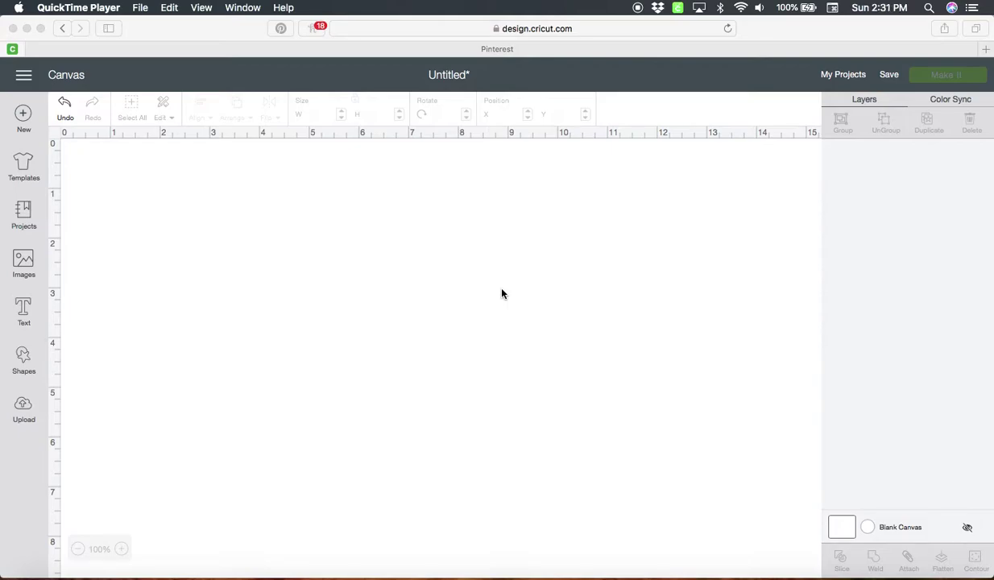
# Step: Add a text layer on the canvas reading 'Holly Berry Design'
pyautogui.click(28, 318)
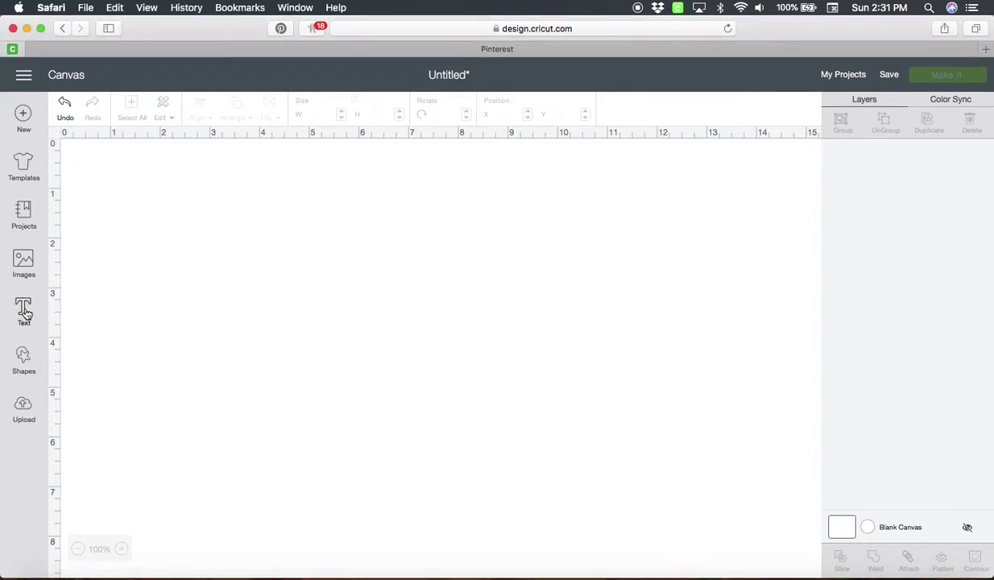
pyautogui.click(24, 312)
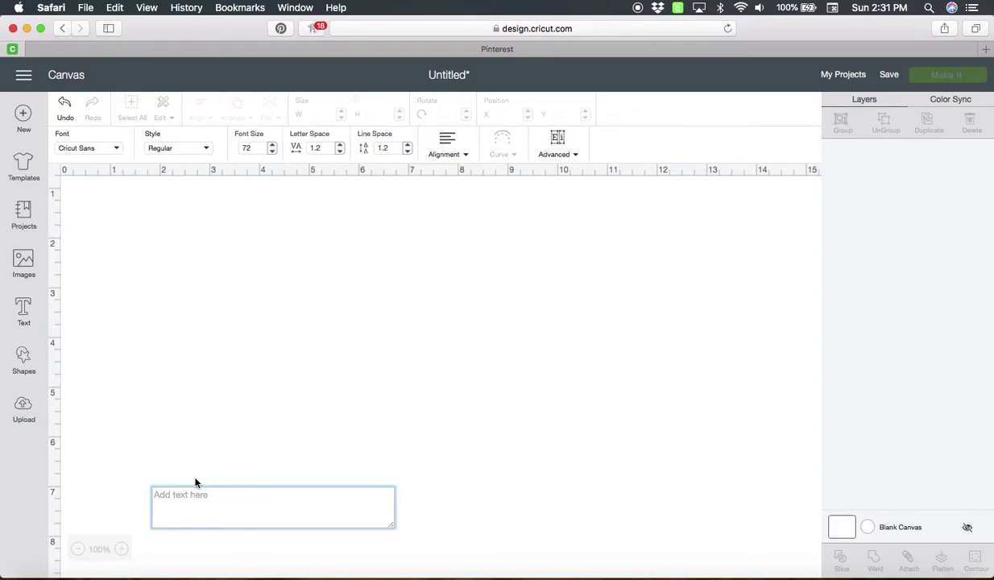
pyautogui.write('Holl')
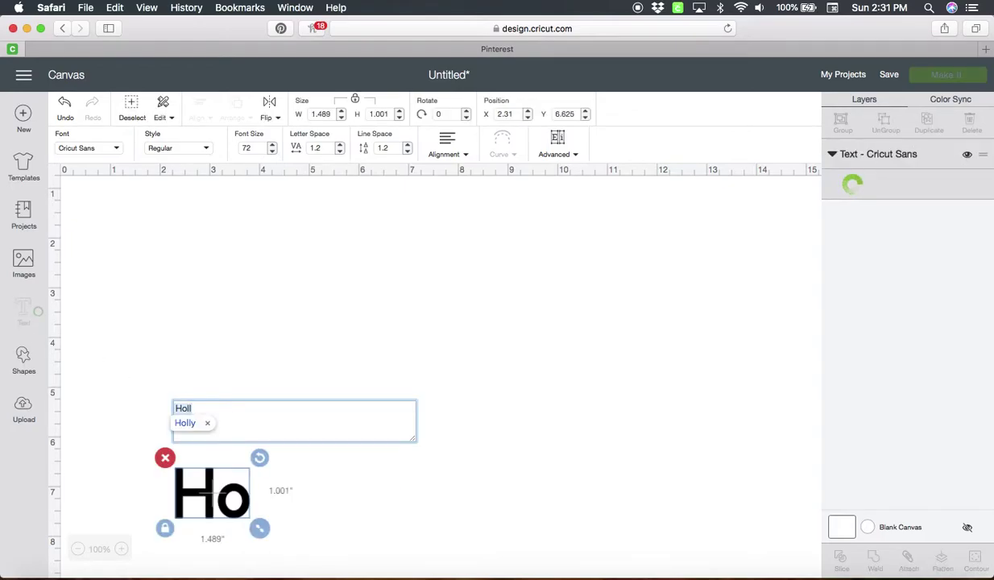
pyautogui.write('y Ber')
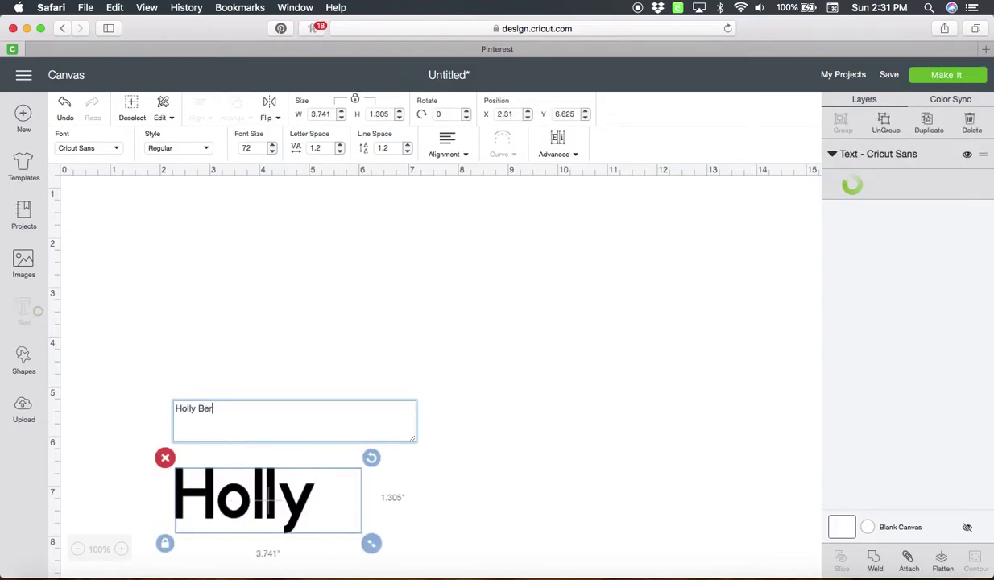
pyautogui.write('ry ')
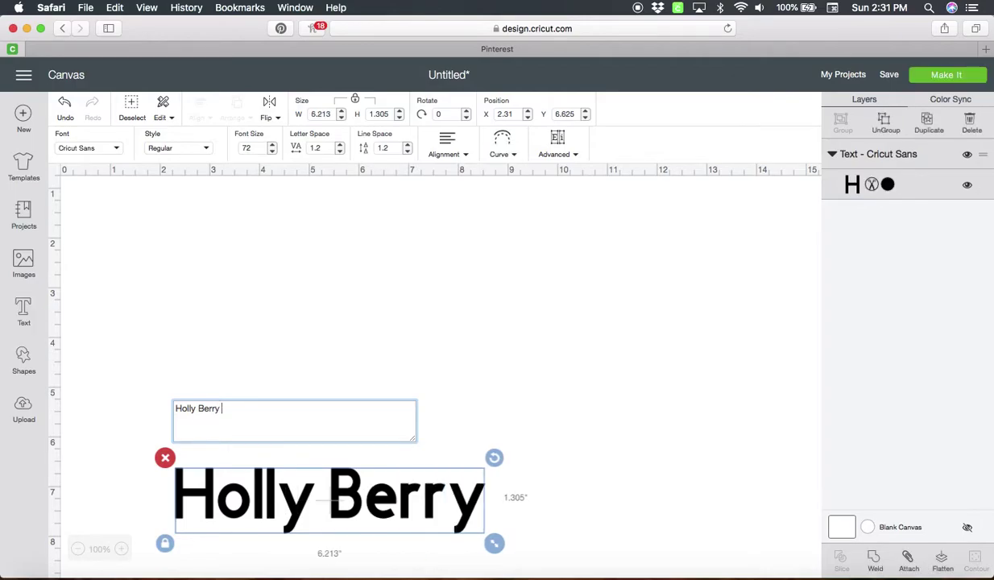
pyautogui.write('Design')
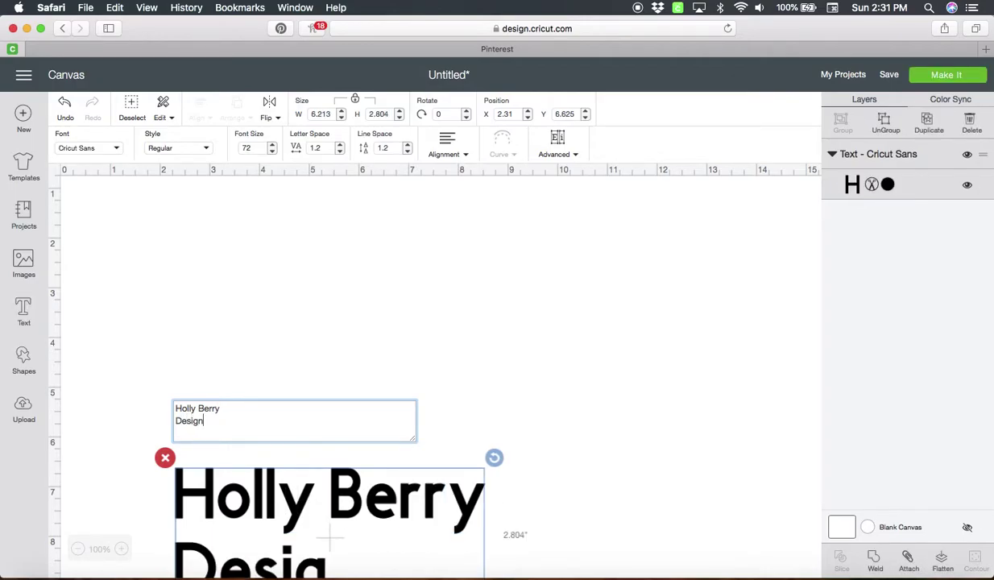
# Step: Change the text font to Samantha Upright and move it up near the canvas top
pyautogui.click(100, 152)
pyautogui.click(519, 118)
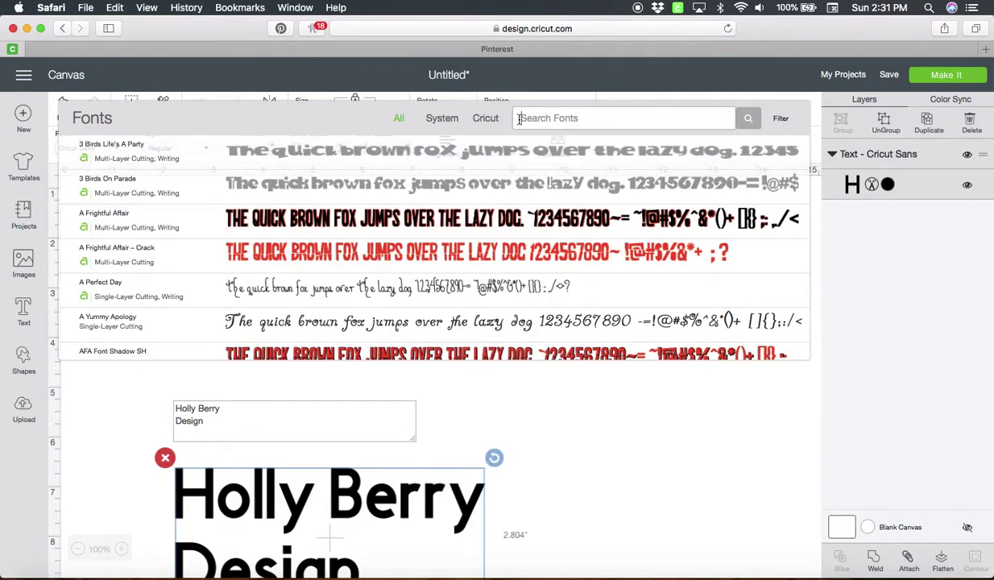
pyautogui.write('samantha')
pyautogui.press('Return')
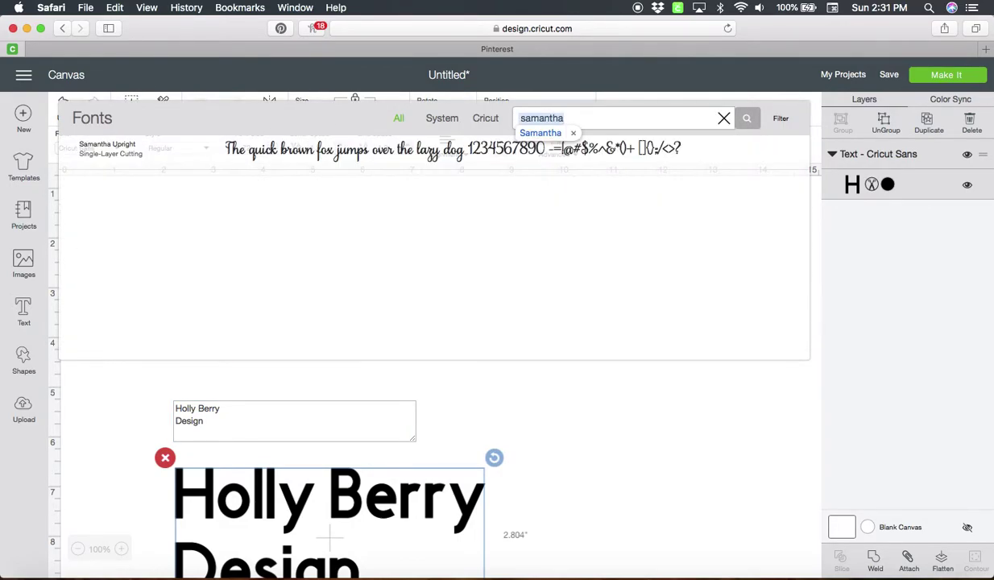
pyautogui.click(439, 149)
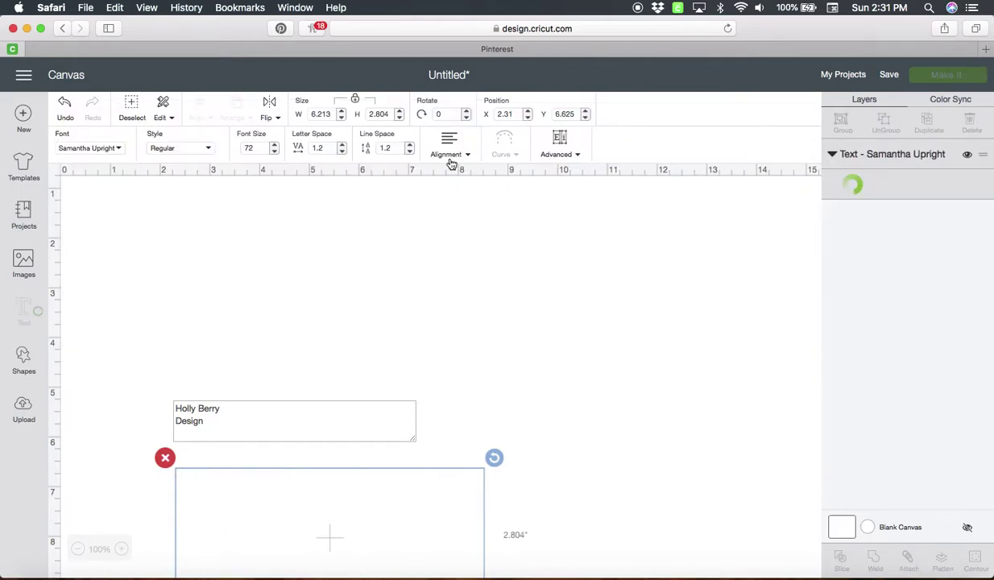
pyautogui.moveTo(351, 483); pyautogui.dragTo(339, 193)
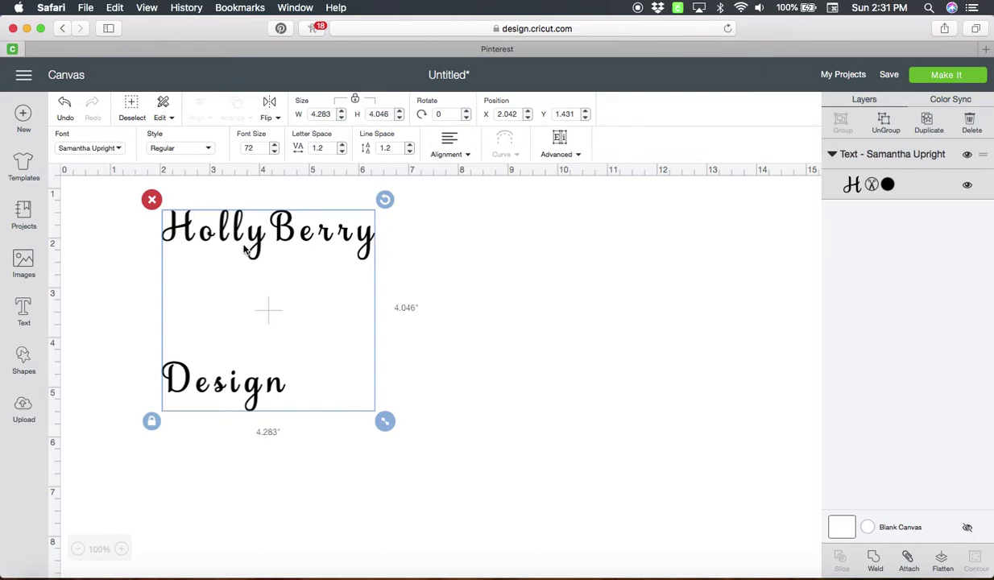
pyautogui.click(211, 392)
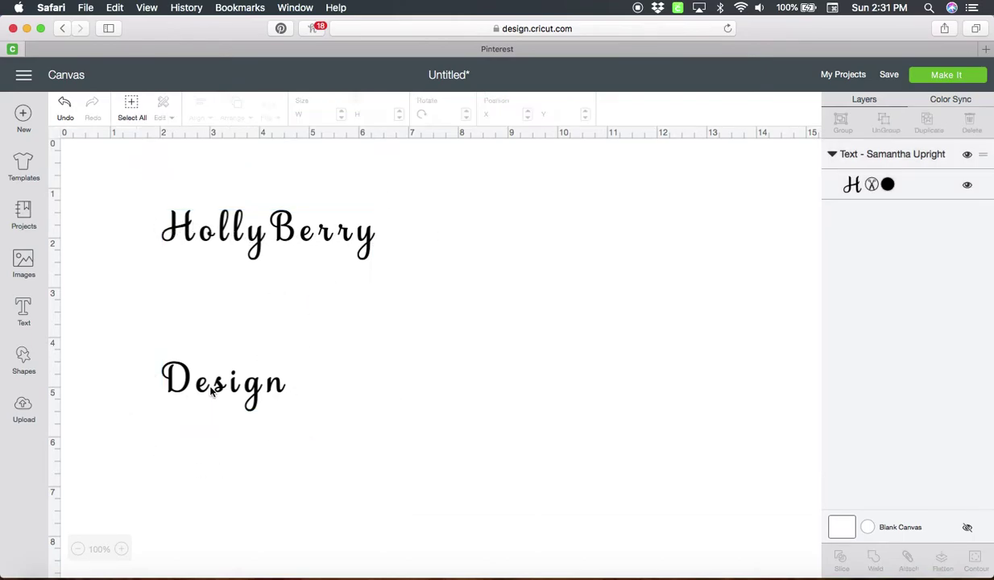
# Step: Put the text back into edit mode and bring up Spotlight search
pyautogui.doubleClick(206, 389)
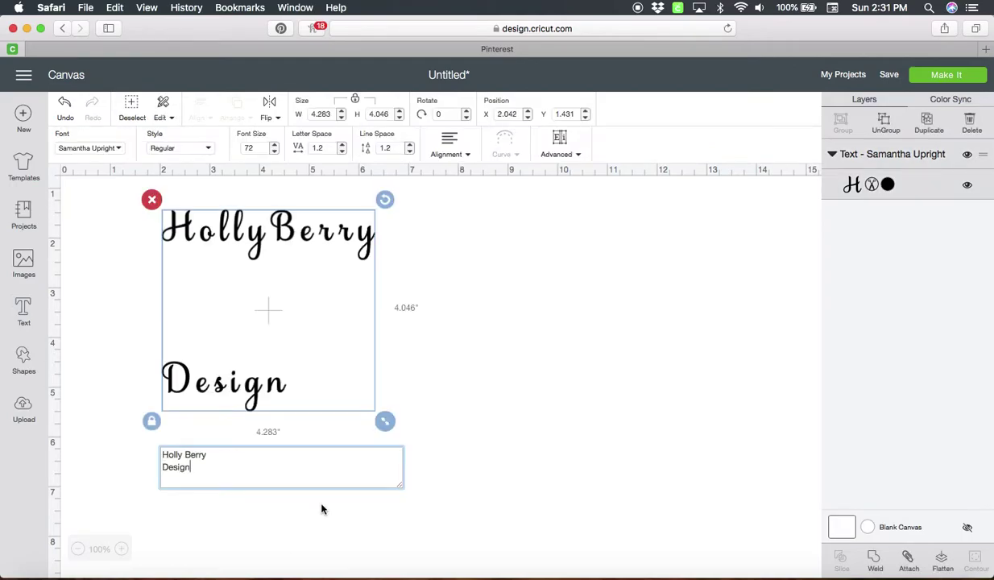
pyautogui.click(930, 8)
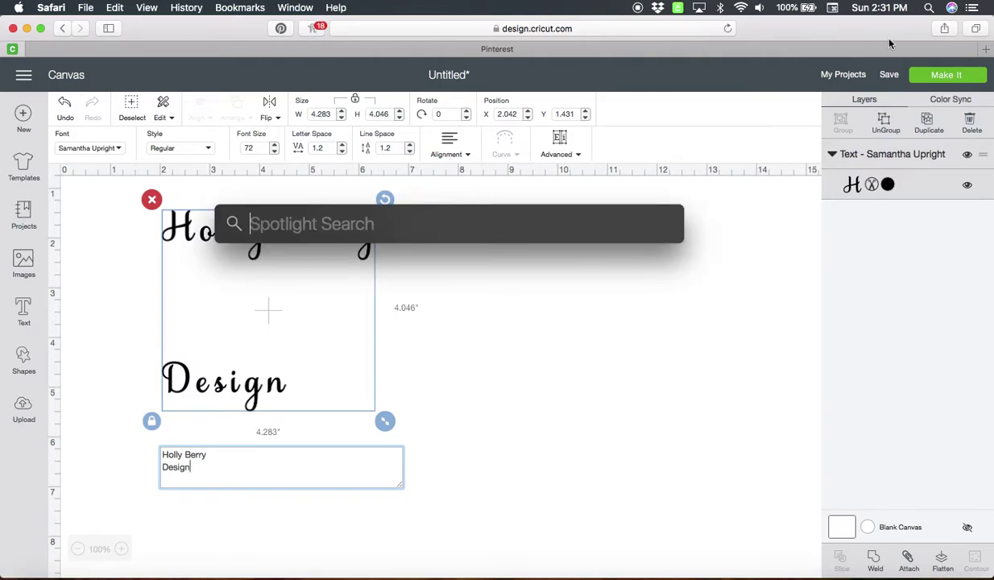
# Step: Launch Font Book and show Samantha Upright Regular under All Fonts, searched for 'samantha'
pyautogui.write('Font')
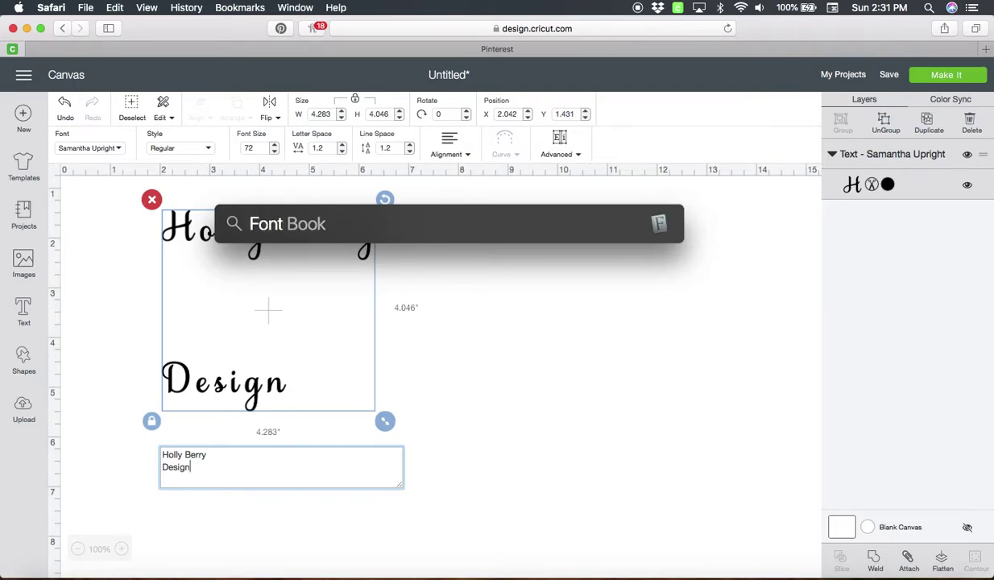
pyautogui.press('Return')
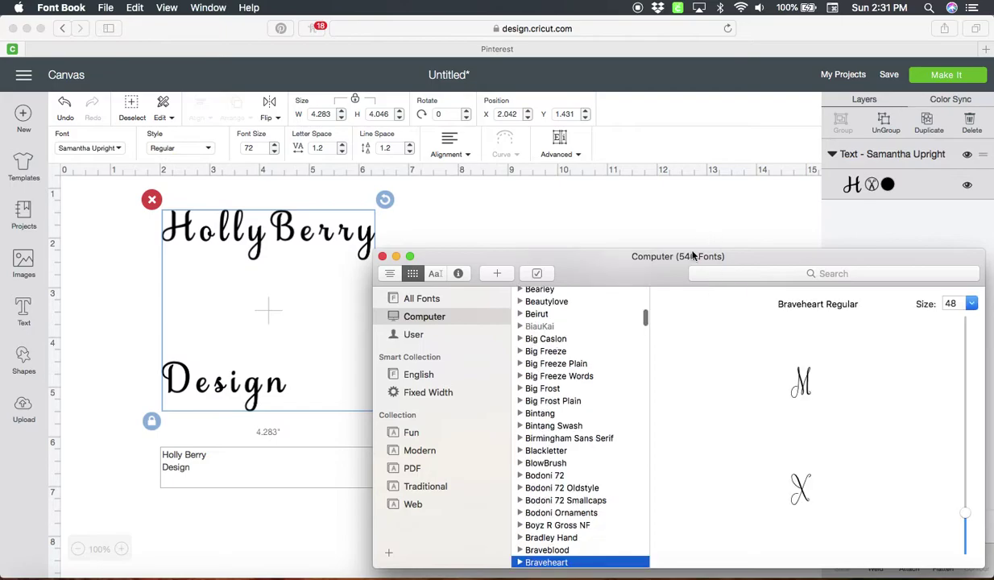
pyautogui.click(433, 302)
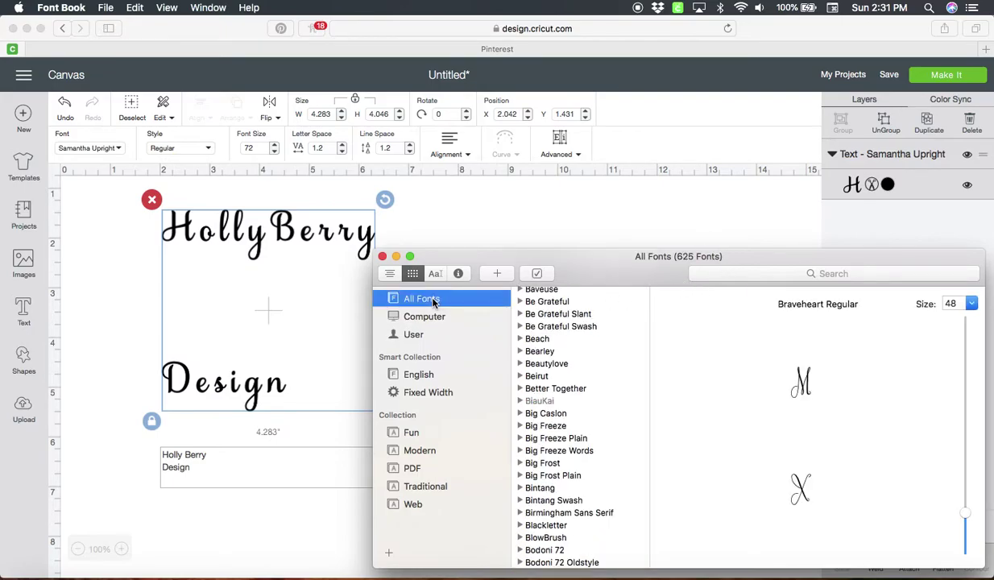
pyautogui.click(745, 277)
pyautogui.write('sa')
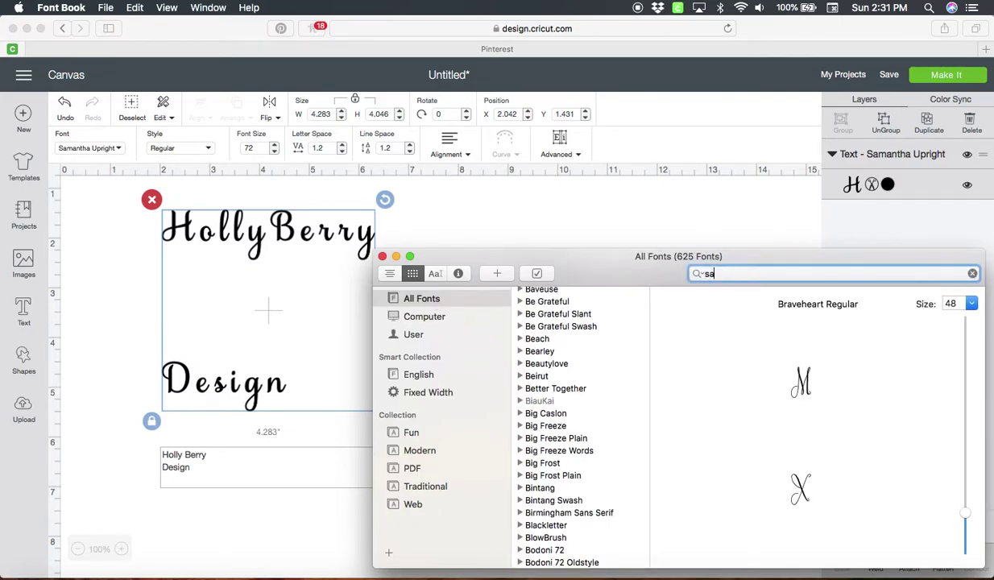
pyautogui.write('mantha')
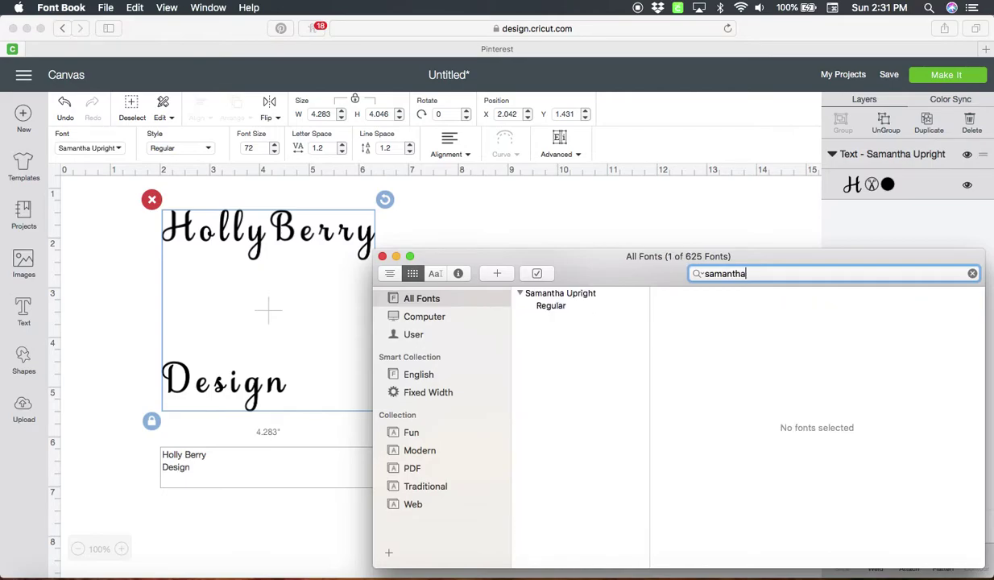
pyautogui.click(543, 308)
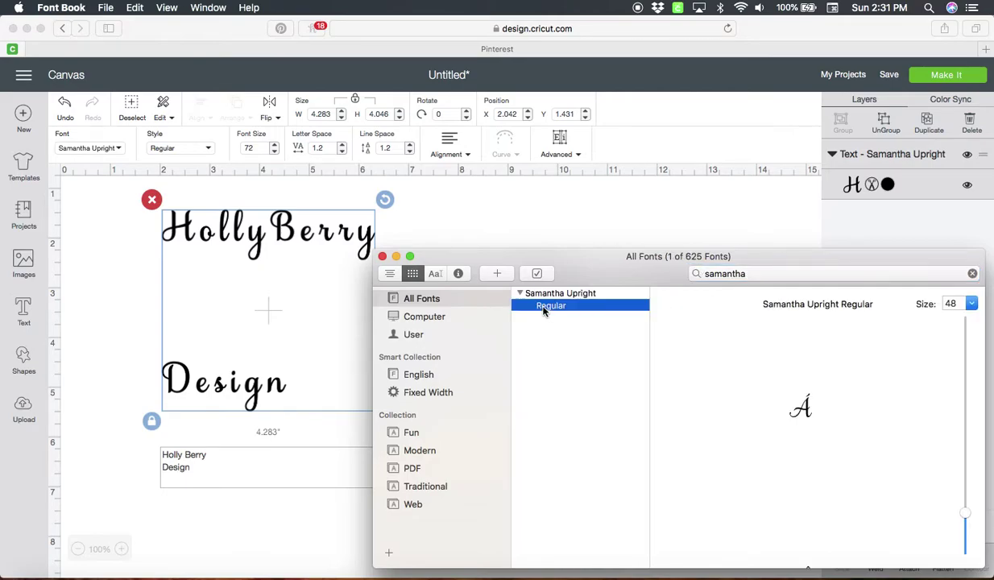
# Step: Browse the Samantha Upright glyph grid and select the swash H glyph
pyautogui.scroll(-5, 786, 412)
pyautogui.scroll(-5, 786, 411)
pyautogui.scroll(-4, 787, 411)
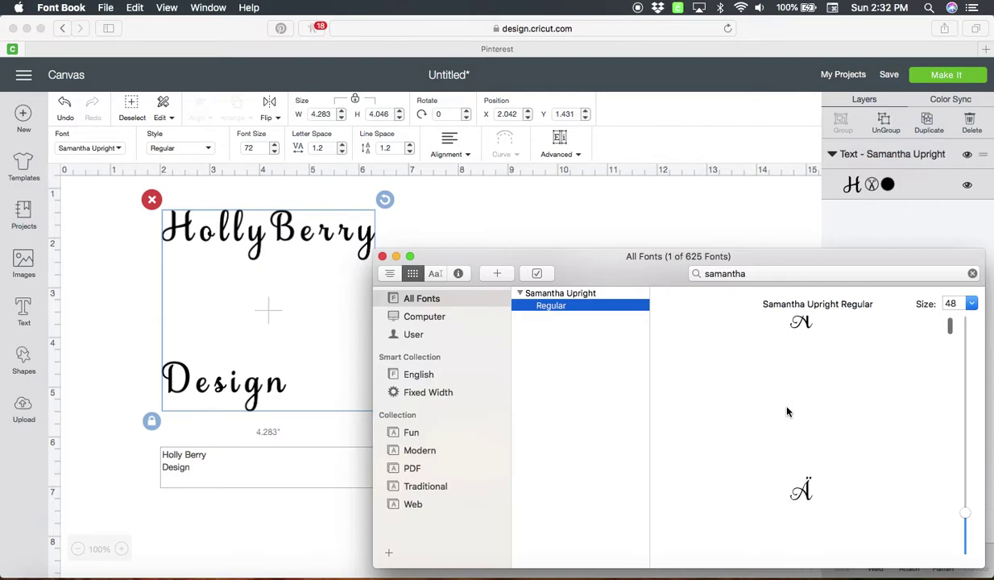
pyautogui.scroll(3, 787, 411)
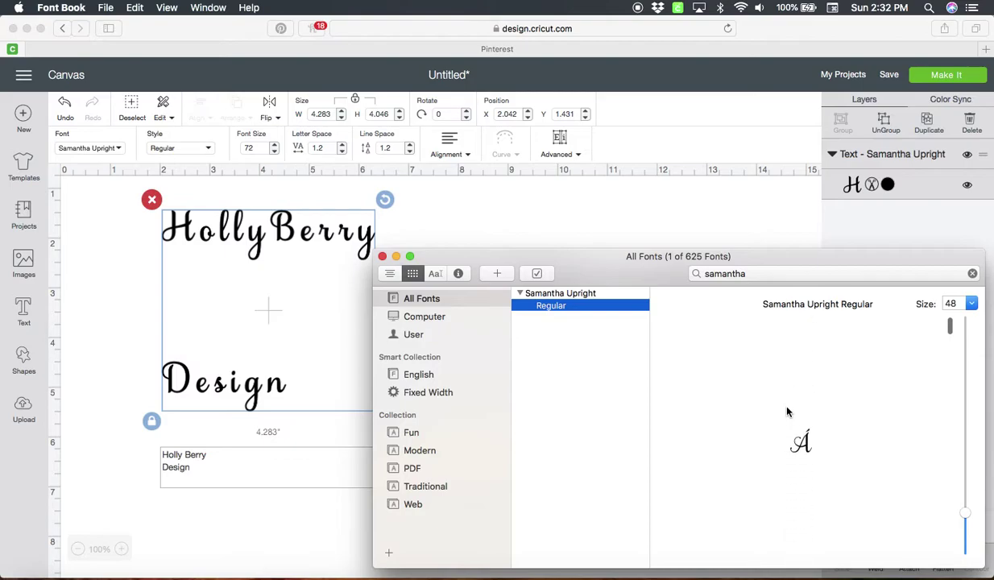
pyautogui.scroll(2, 787, 411)
pyautogui.scroll(-3, 787, 411)
pyautogui.scroll(-5, 787, 412)
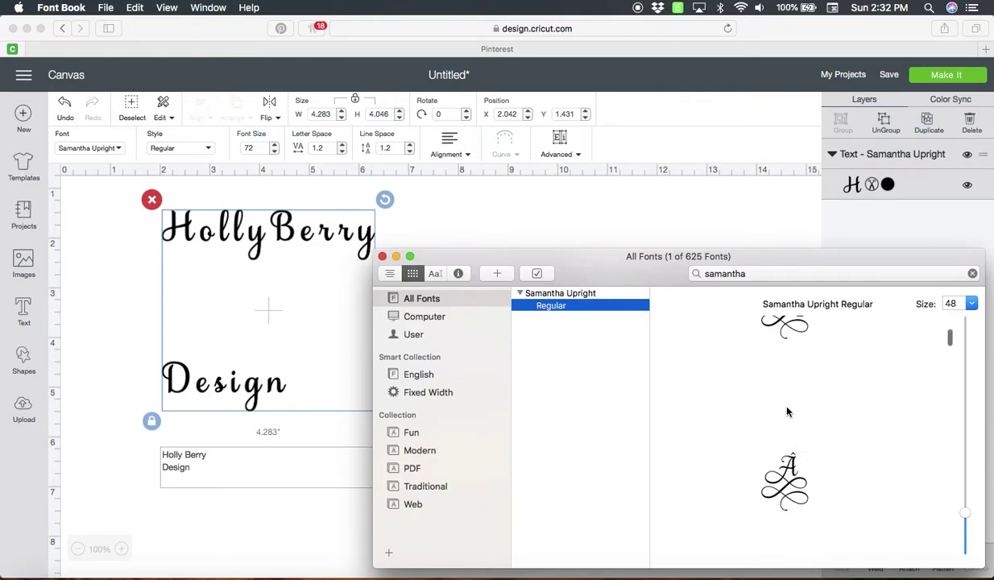
pyautogui.scroll(-3, 787, 411)
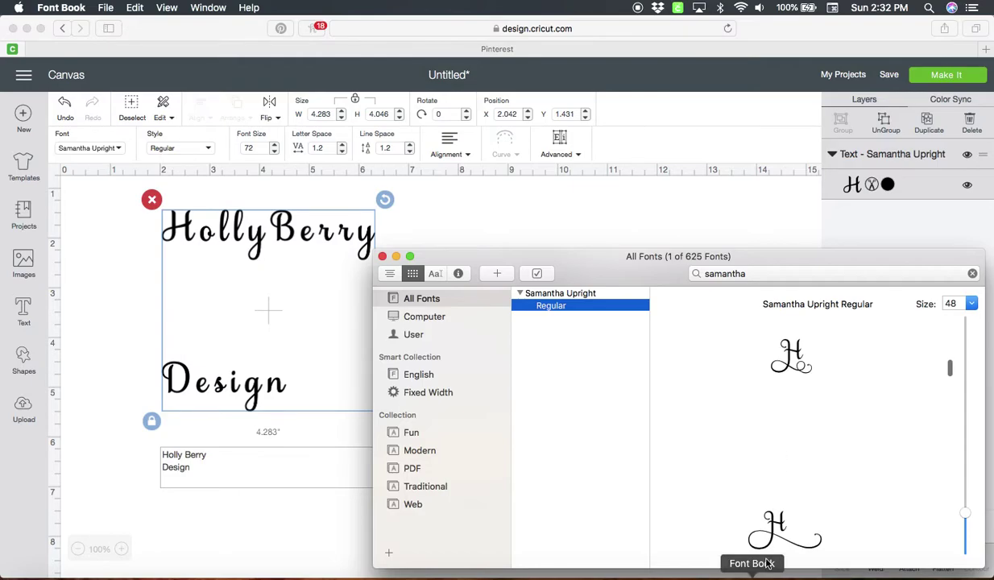
pyautogui.scroll(1, 789, 415)
pyautogui.scroll(2, 789, 415)
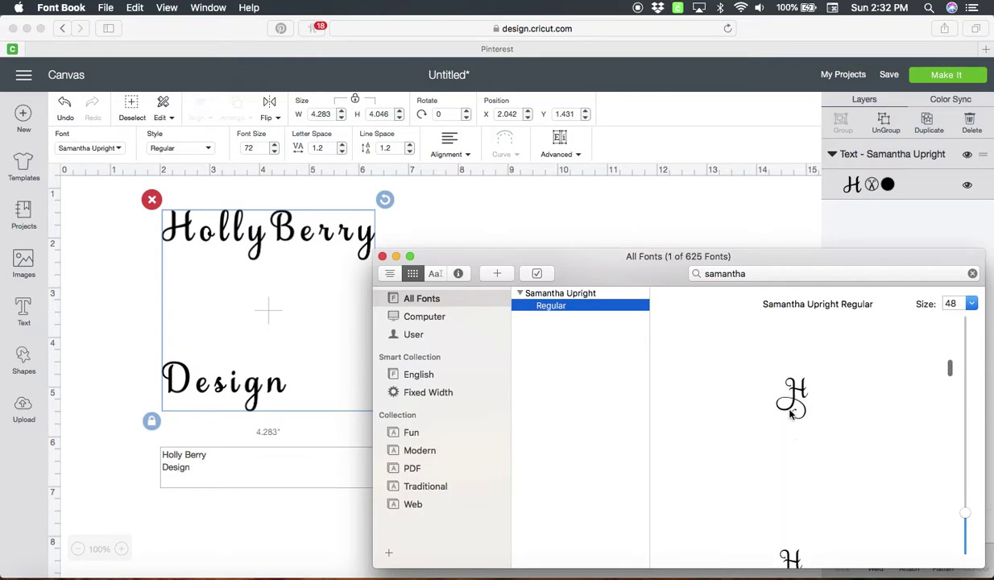
pyautogui.scroll(1, 789, 415)
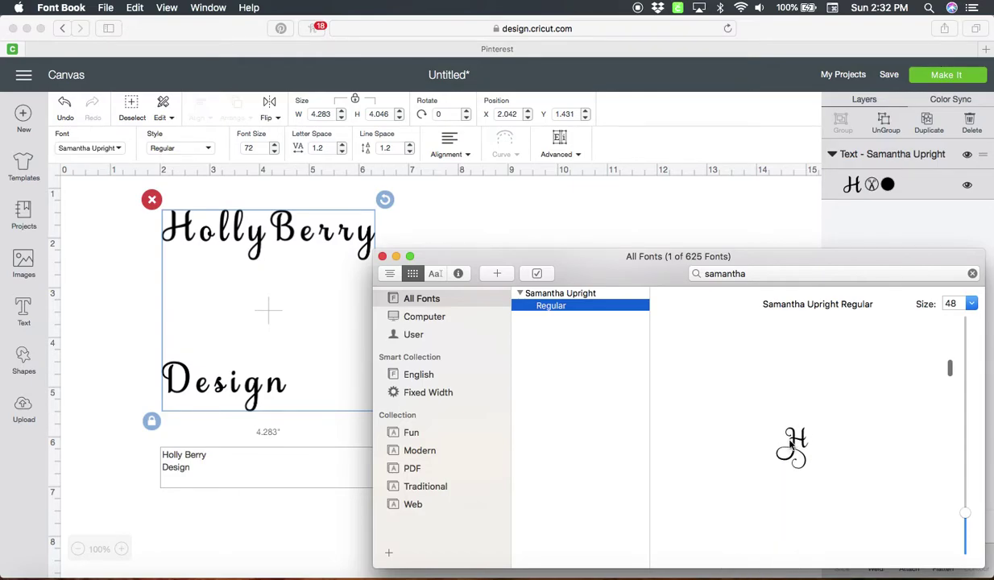
pyautogui.doubleClick(793, 439)
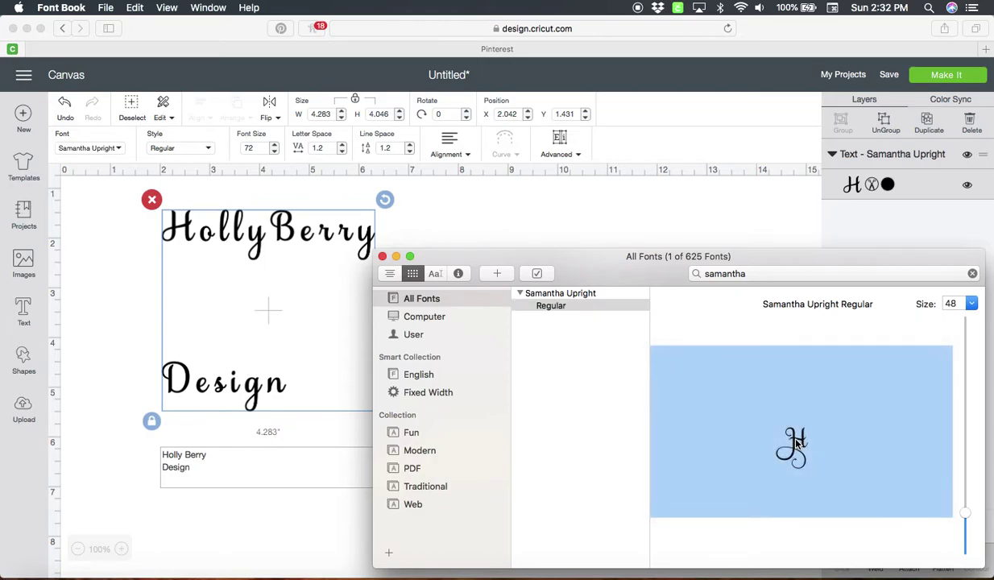
# Step: Drop the swash H glyph into the Cricut text right after Design
pyautogui.moveTo(803, 446); pyautogui.dragTo(256, 466)
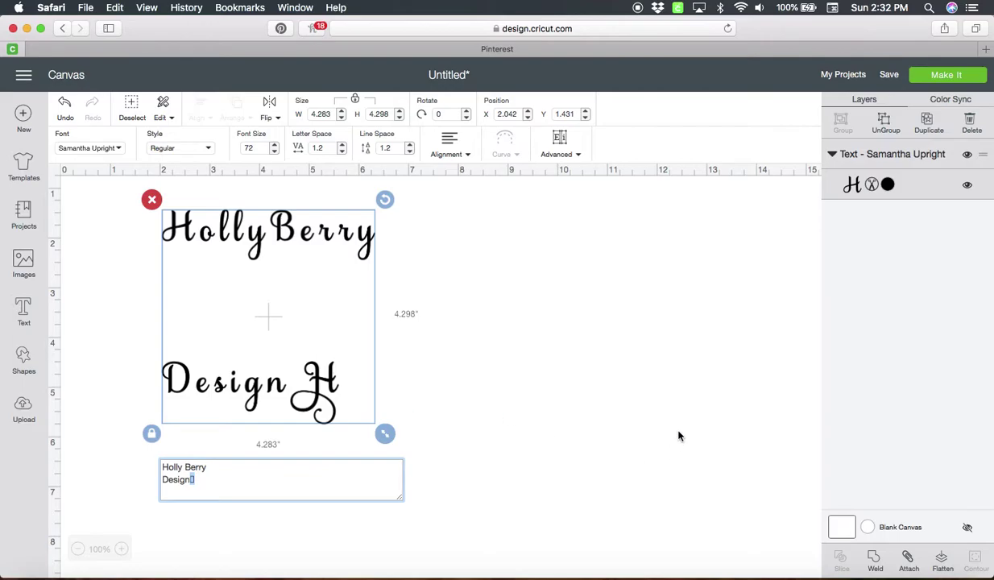
# Step: In Font Book, shrink the glyph previews, find the flourished y, and add it after Design
pyautogui.click(752, 572)
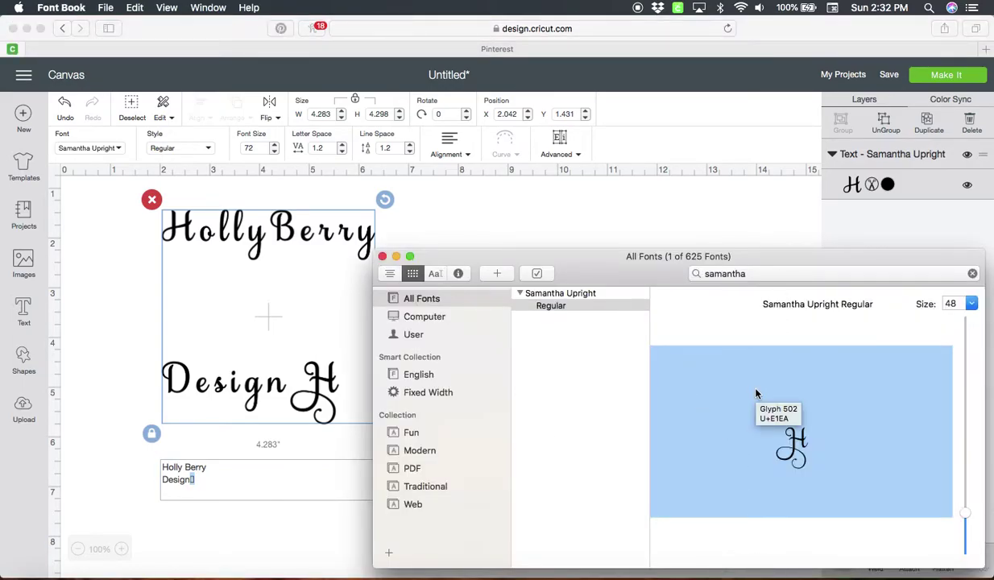
pyautogui.scroll(-5, 755, 393)
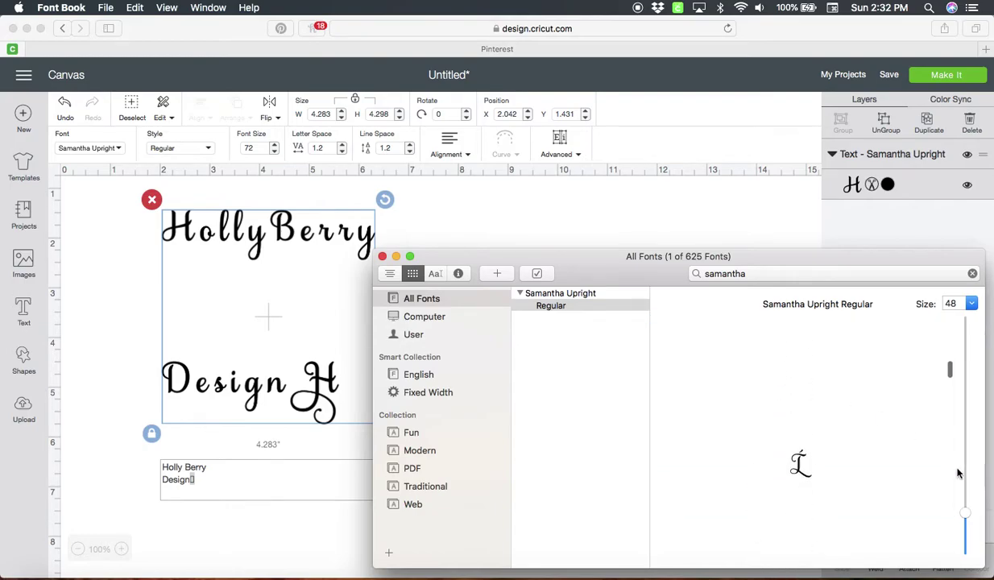
pyautogui.scroll(-5, 947, 370)
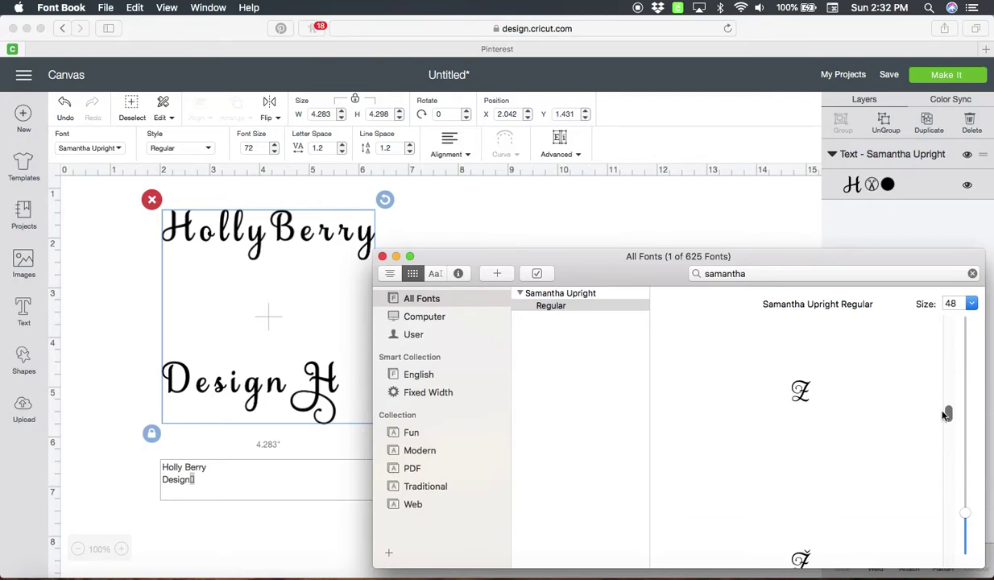
pyautogui.moveTo(964, 513)
pyautogui.mouseDown()
pyautogui.moveTo(967, 555)
pyautogui.moveTo(965, 521)
pyautogui.mouseUp()
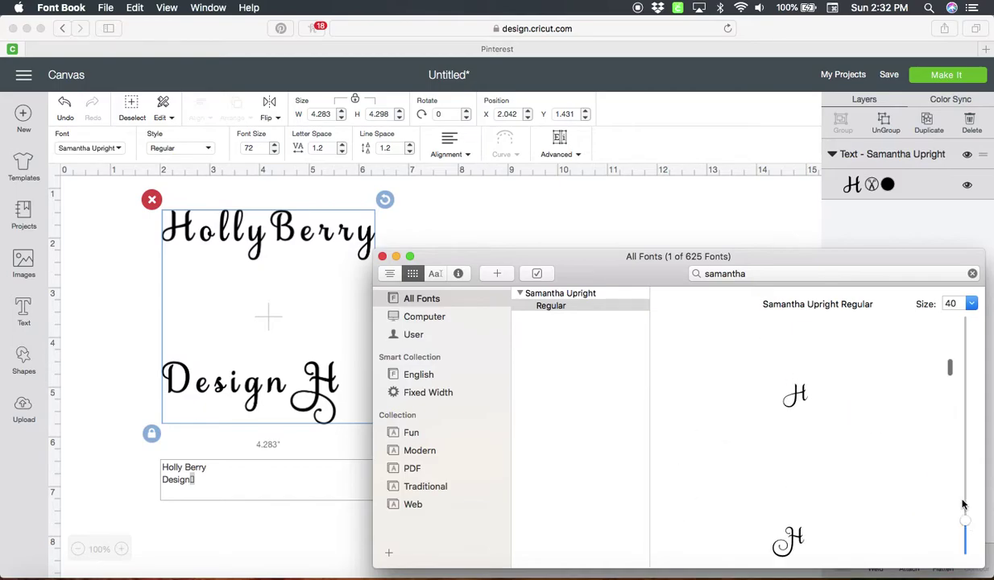
pyautogui.moveTo(950, 368); pyautogui.dragTo(953, 537)
pyautogui.scroll(-5, 932, 430)
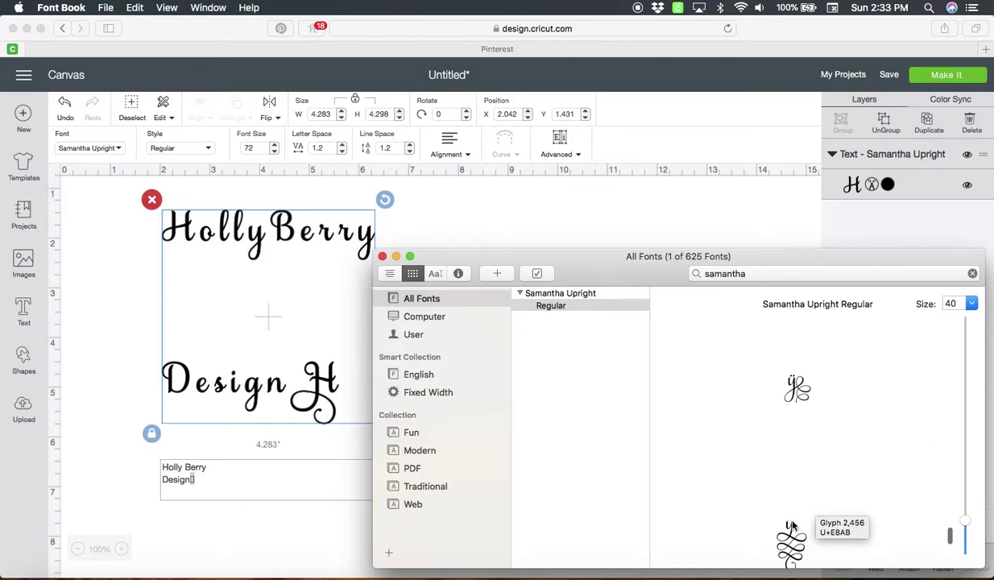
pyautogui.scroll(-2, 797, 515)
pyautogui.scroll(-2, 793, 516)
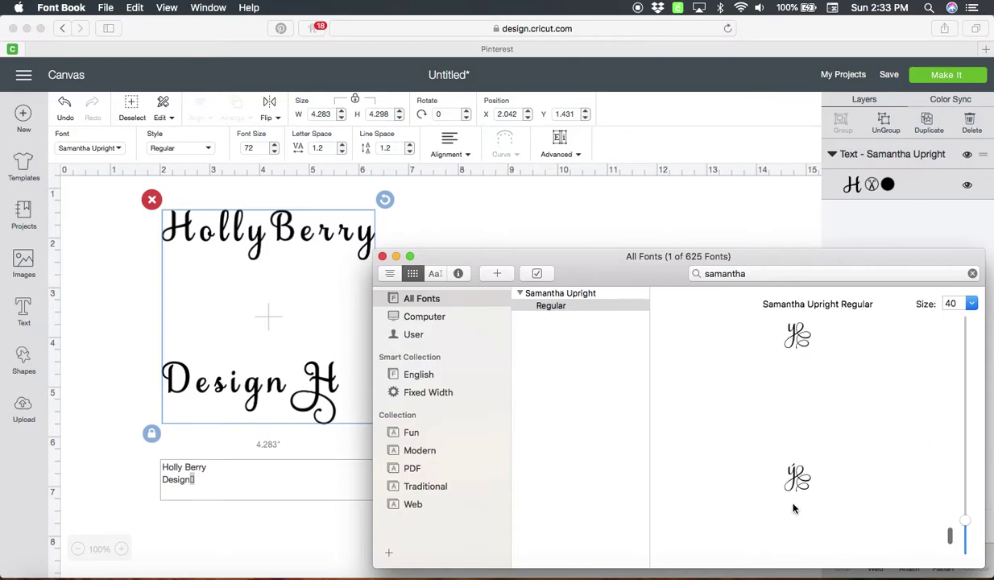
pyautogui.moveTo(797, 419); pyautogui.dragTo(264, 482)
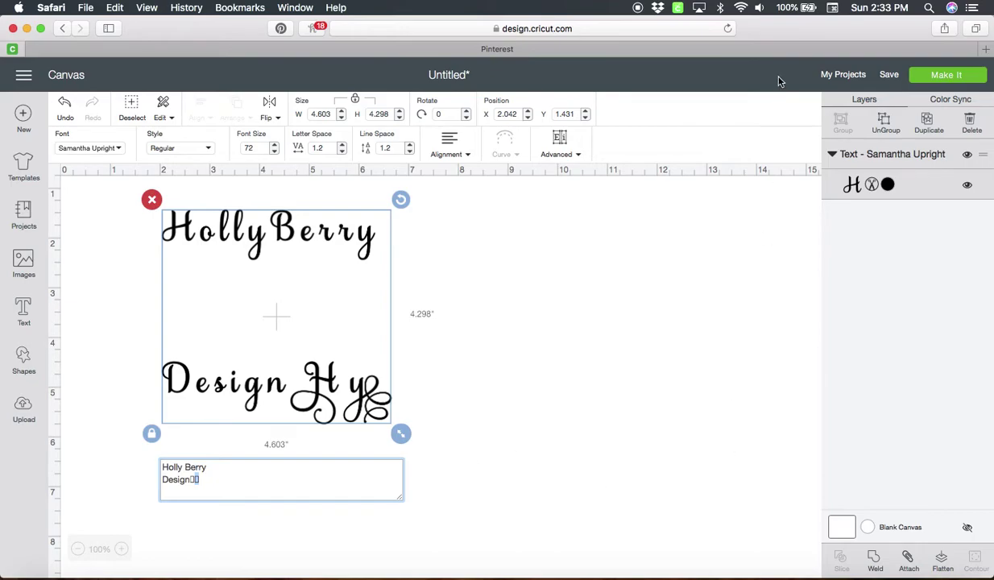
# Step: Relaunch Font Book through Spotlight
pyautogui.click(928, 8)
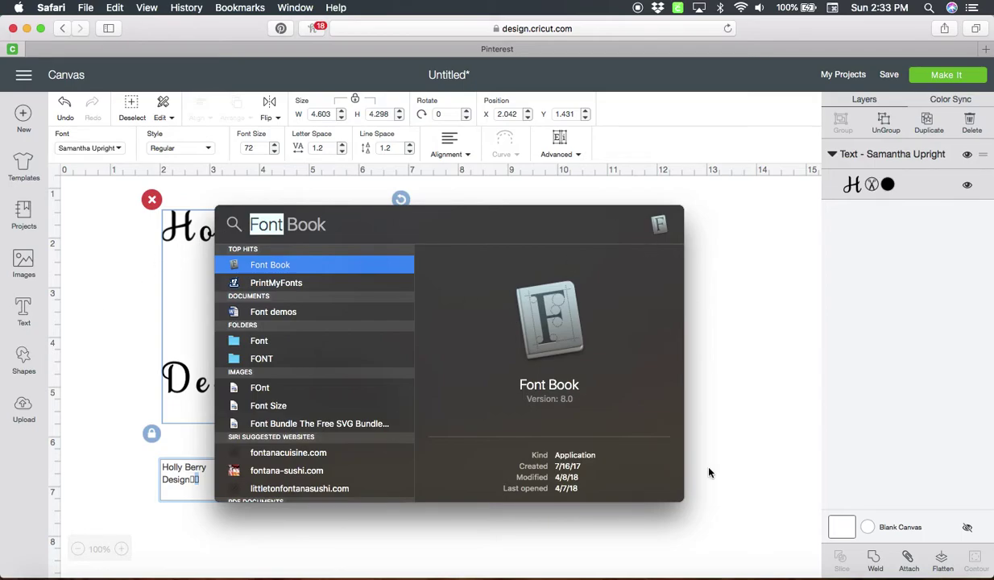
pyautogui.press('Return')
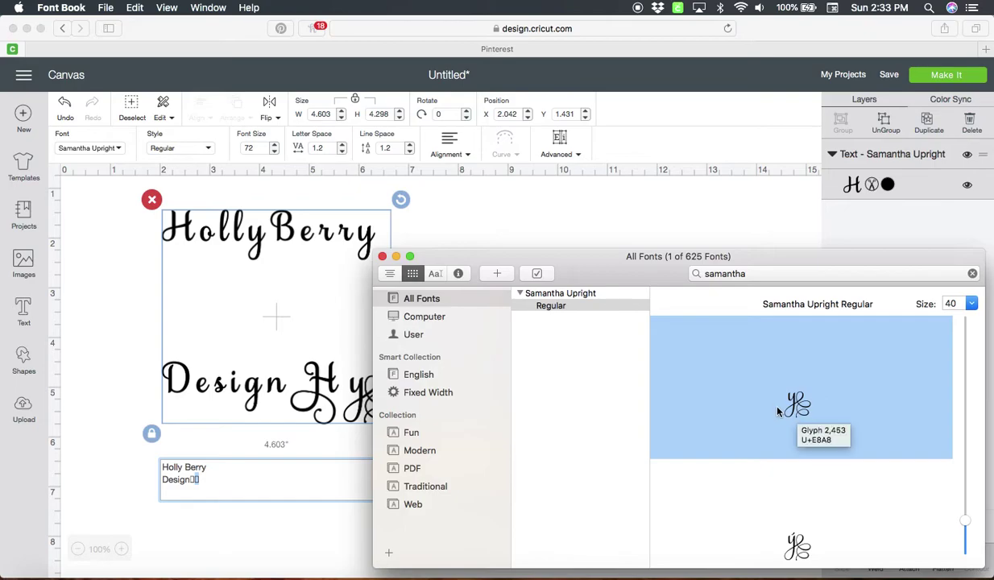
# Step: Drag the flourished y glyph into the Cricut text at the end of Holly Berry
pyautogui.moveTo(799, 411); pyautogui.dragTo(212, 468)
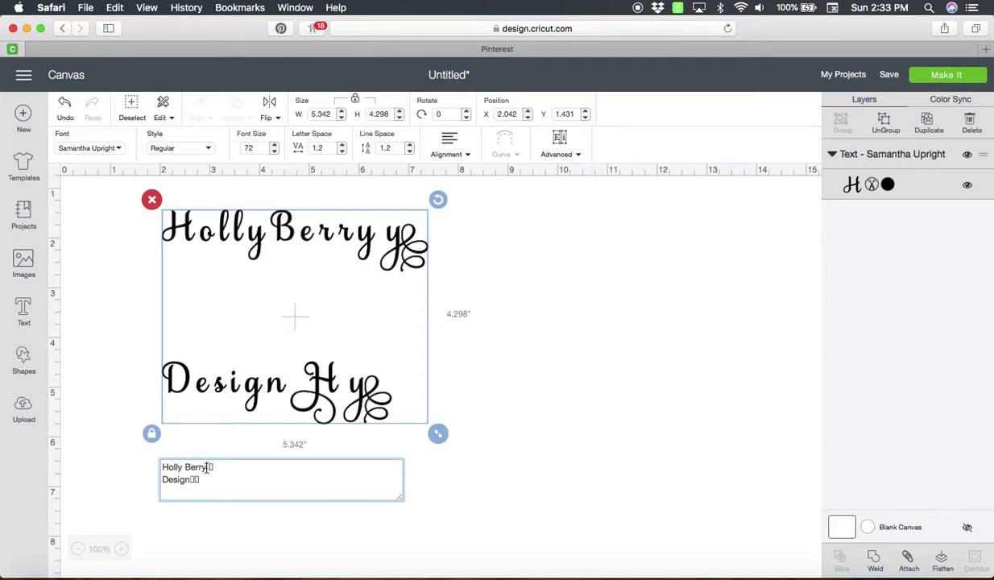
# Step: Delete the plain y so Berr ends with the flourished y glyph
pyautogui.press('BackSpace')
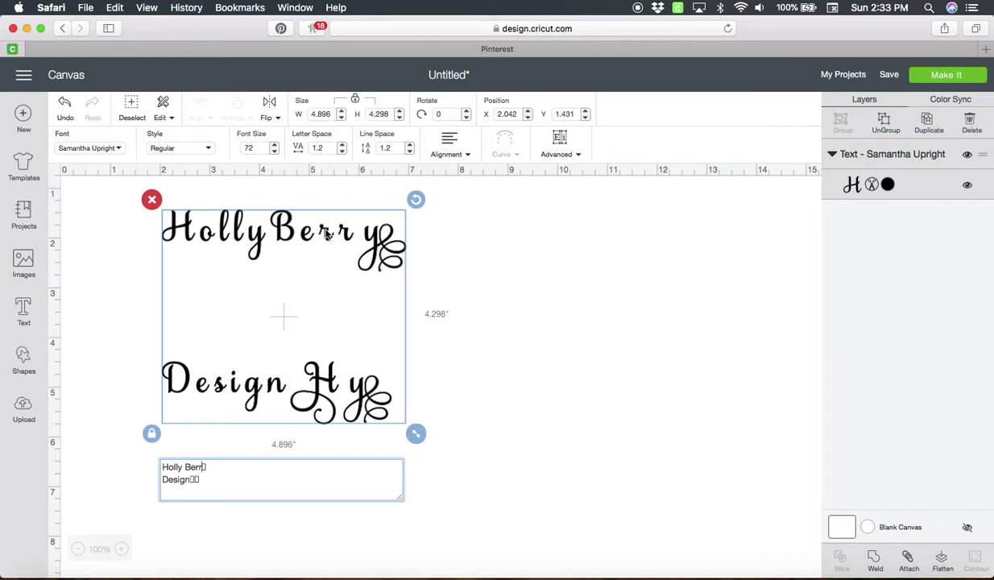
# Step: Step the letter spacing down to -0.2, then back up one notch to -0.1
pyautogui.click(342, 152)
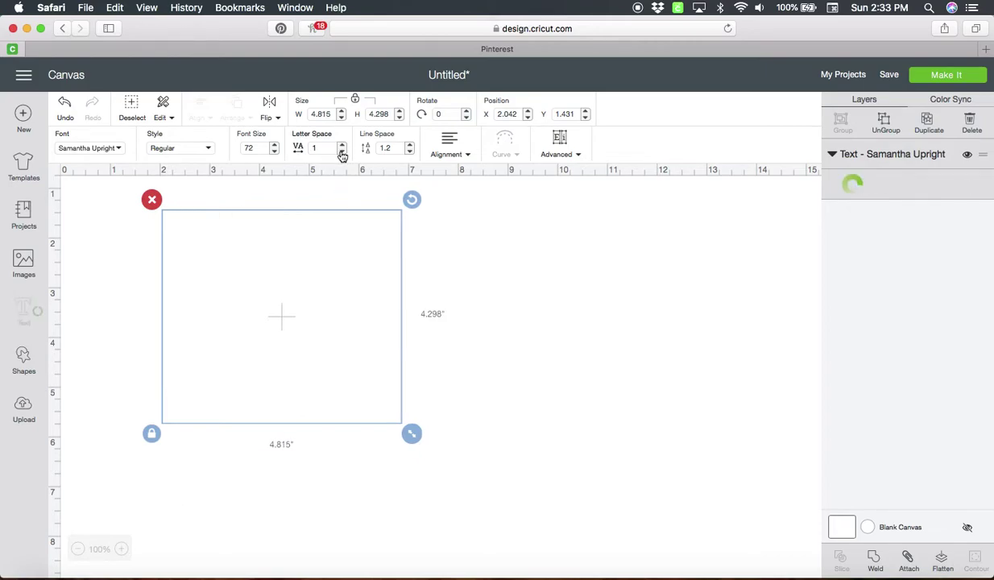
pyautogui.click(341, 152)
pyautogui.click(341, 152)
pyautogui.click(342, 152)
pyautogui.click(342, 152)
pyautogui.click(341, 152)
pyautogui.click(341, 152)
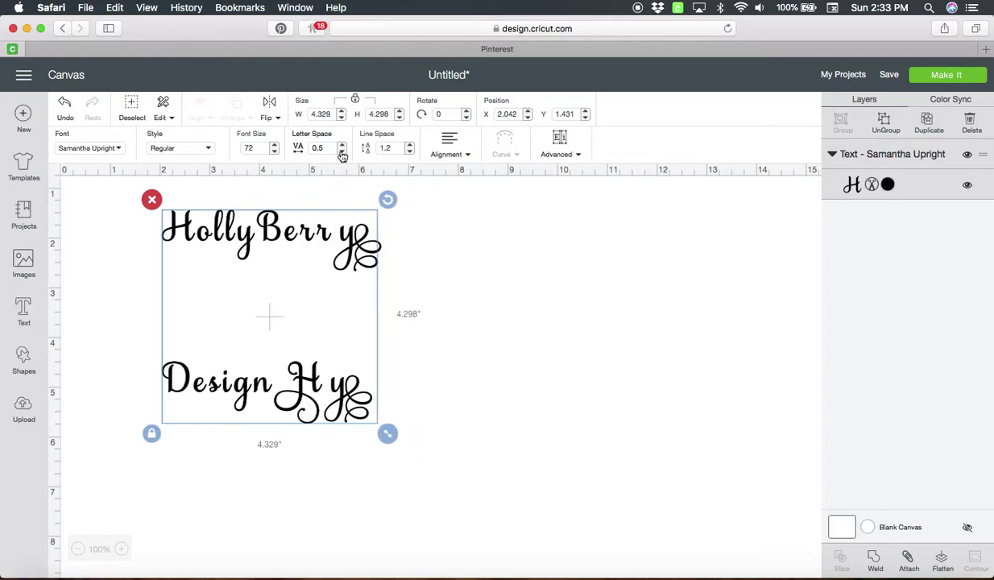
pyautogui.click(341, 152)
pyautogui.click(341, 152)
pyautogui.click(342, 152)
pyautogui.click(341, 152)
pyautogui.click(341, 153)
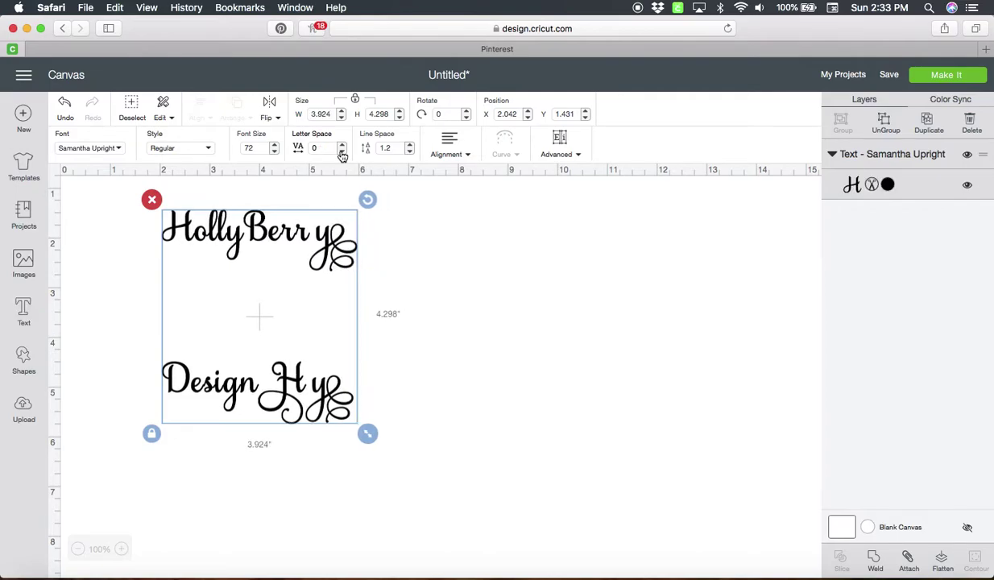
pyautogui.click(342, 152)
pyautogui.click(342, 152)
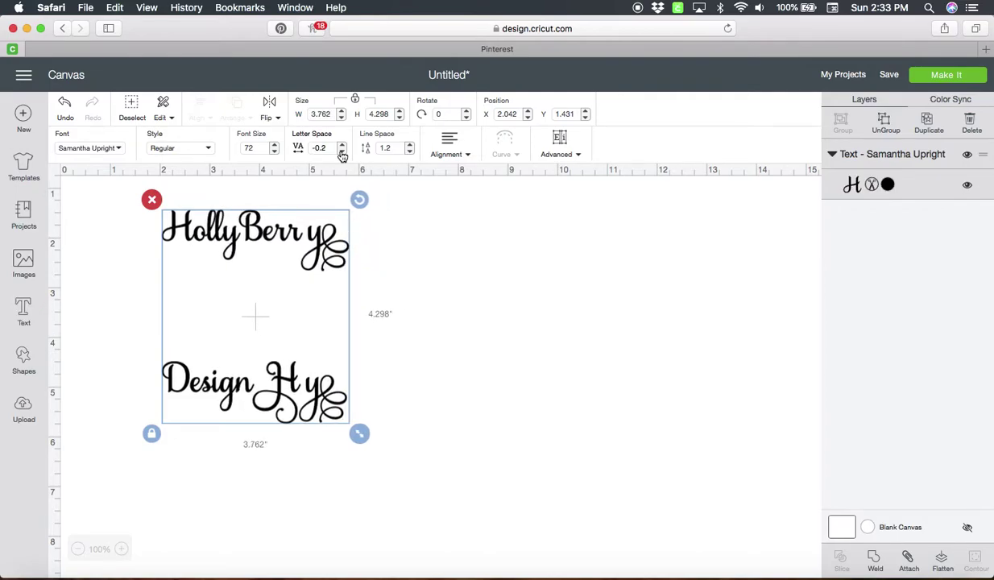
pyautogui.click(341, 143)
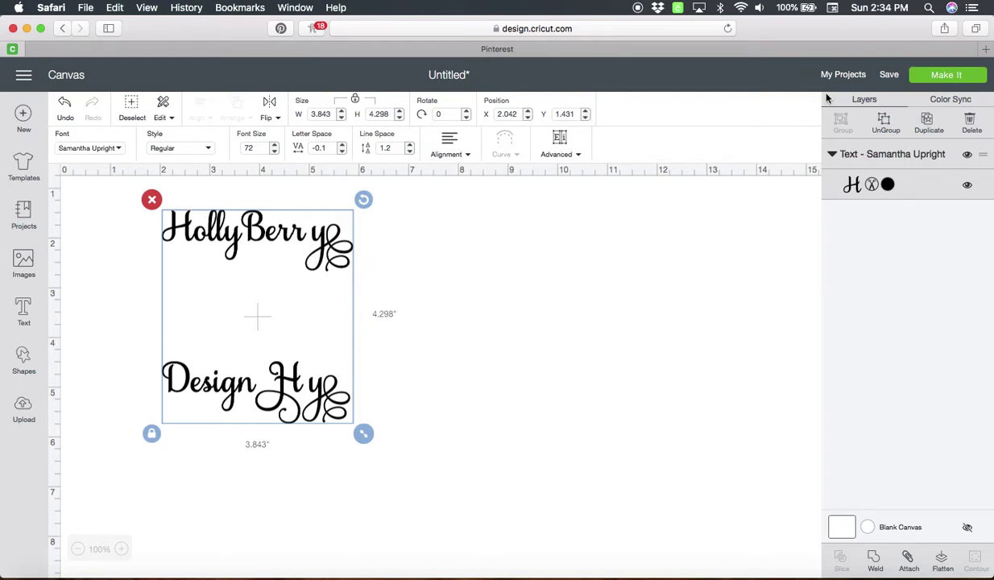
# Step: Ungroup the text into single letters and nudge the flourished y left against Berr
pyautogui.click(885, 120)
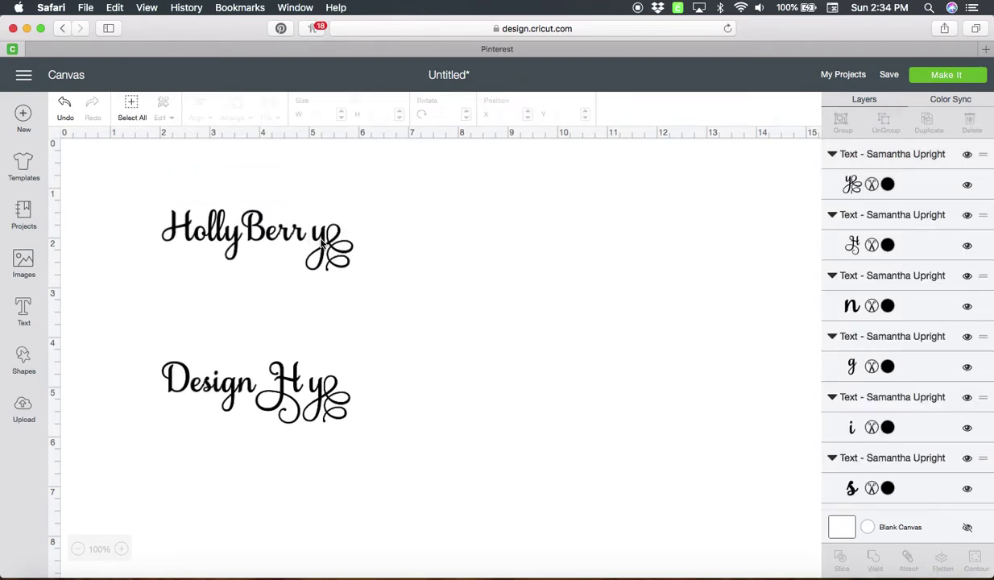
pyautogui.click(322, 243)
pyautogui.moveTo(313, 236); pyautogui.dragTo(308, 237)
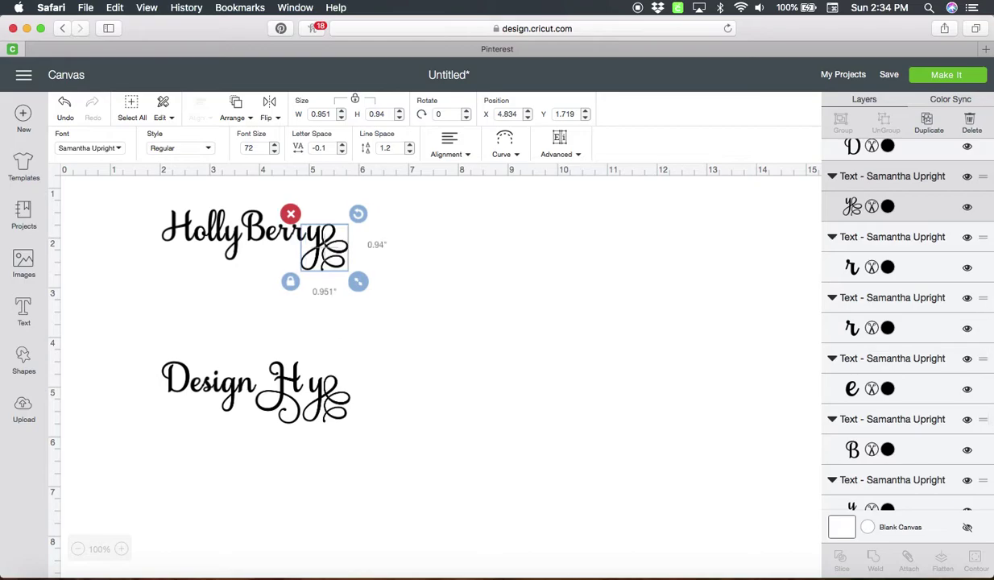
pyautogui.press('Left')
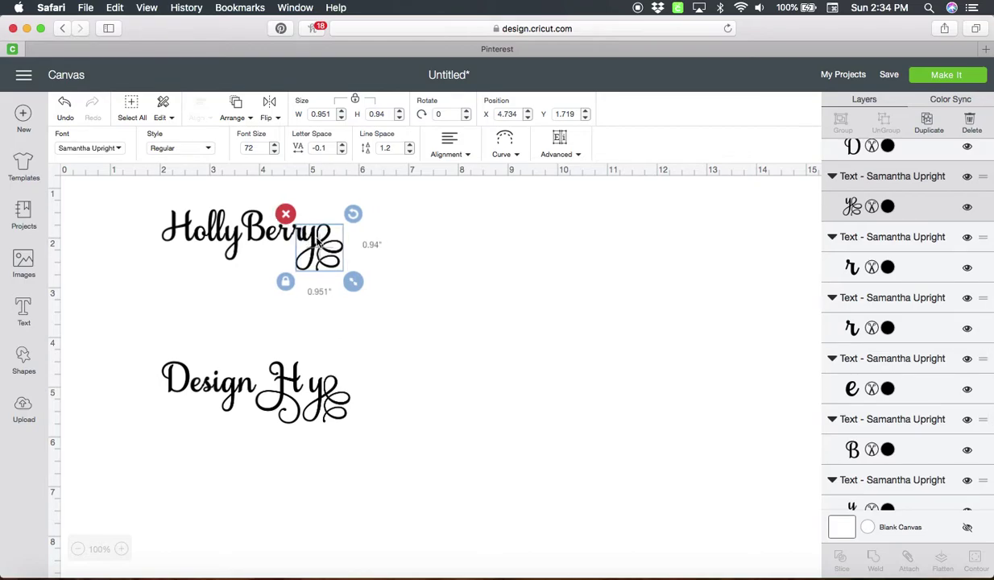
pyautogui.moveTo(319, 242); pyautogui.dragTo(321, 242)
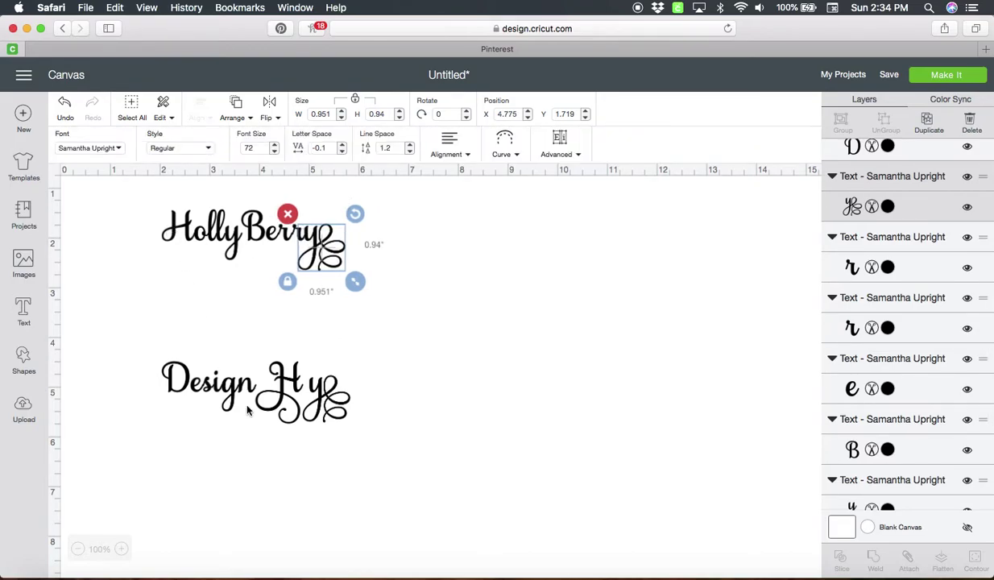
pyautogui.click(280, 372)
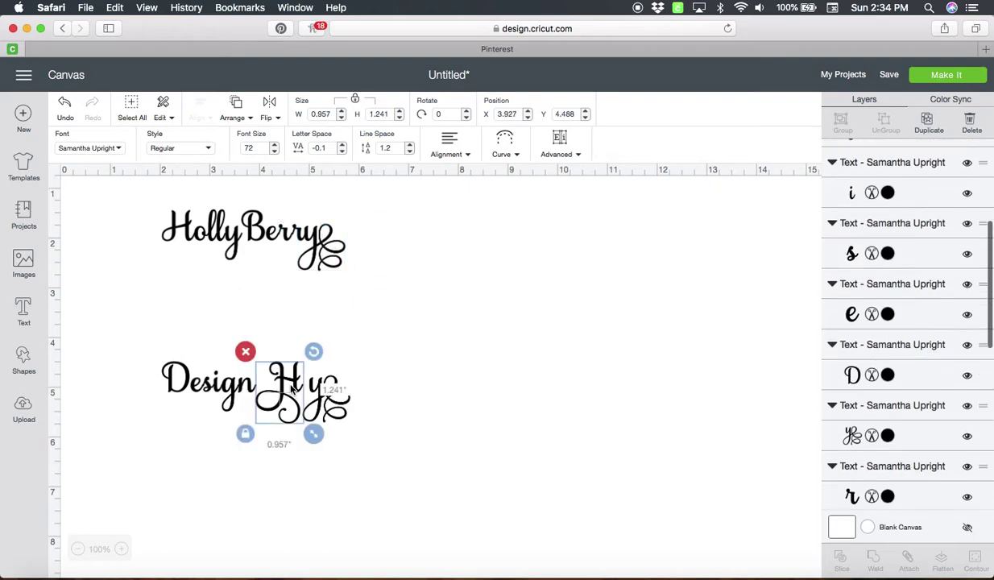
# Step: Set the swash H in place of Holly's plain H, moving the plain H aside
pyautogui.moveTo(291, 393); pyautogui.dragTo(180, 271)
pyautogui.click(178, 228)
pyautogui.moveTo(179, 228); pyautogui.dragTo(337, 296)
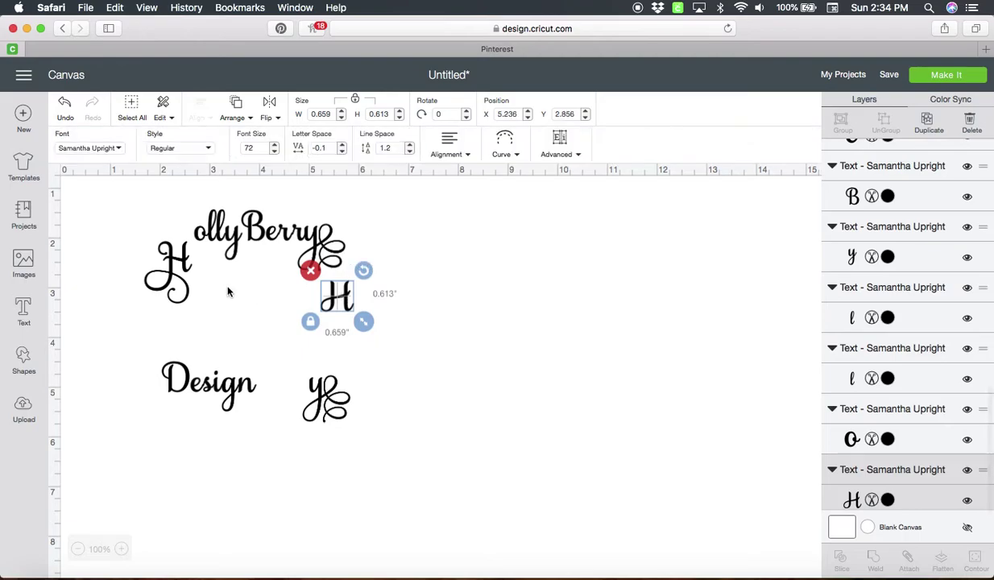
pyautogui.moveTo(172, 262); pyautogui.dragTo(179, 234)
pyautogui.click(217, 282)
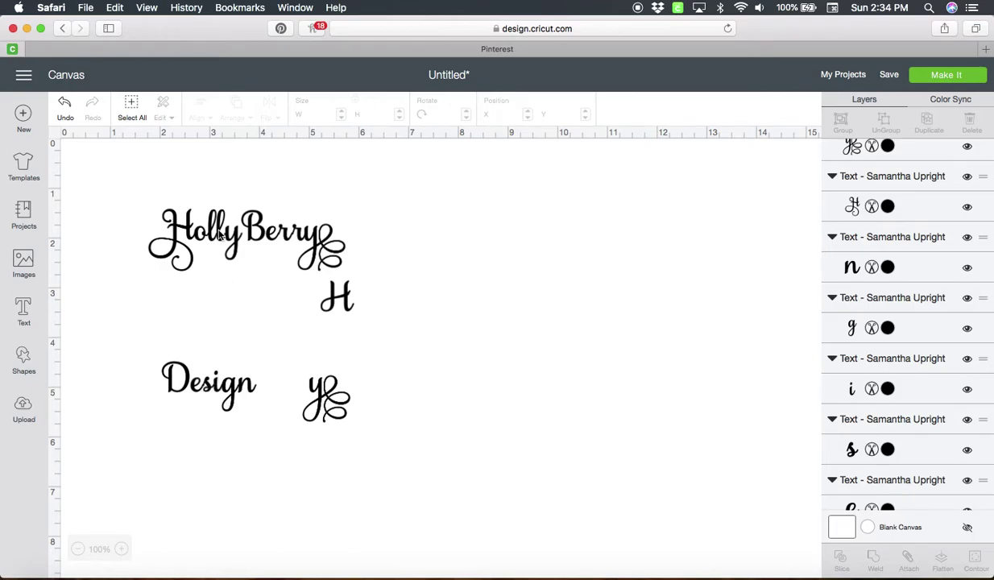
# Step: Delete the leftover plain H and the flourish y after Design
pyautogui.moveTo(346, 298); pyautogui.dragTo(396, 348)
pyautogui.click(357, 317)
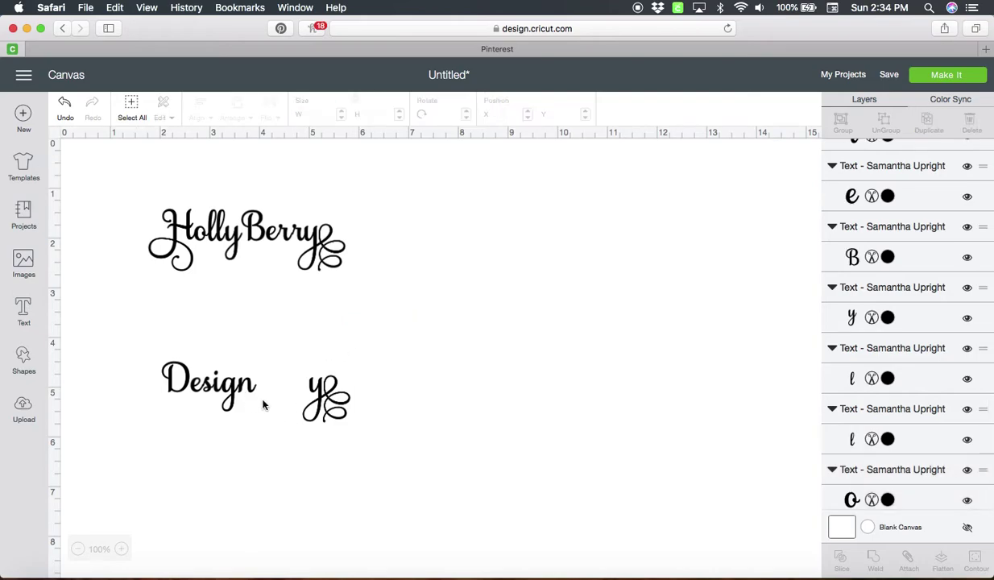
pyautogui.click(322, 397)
pyautogui.click(291, 362)
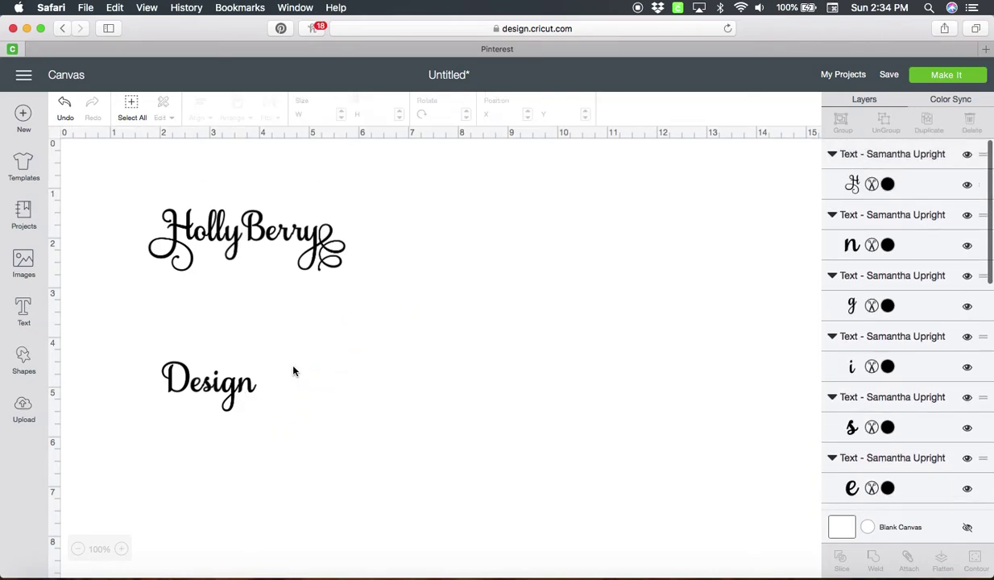
# Step: Move the word Design up so it sits beneath Holly Berry
pyautogui.click(203, 383)
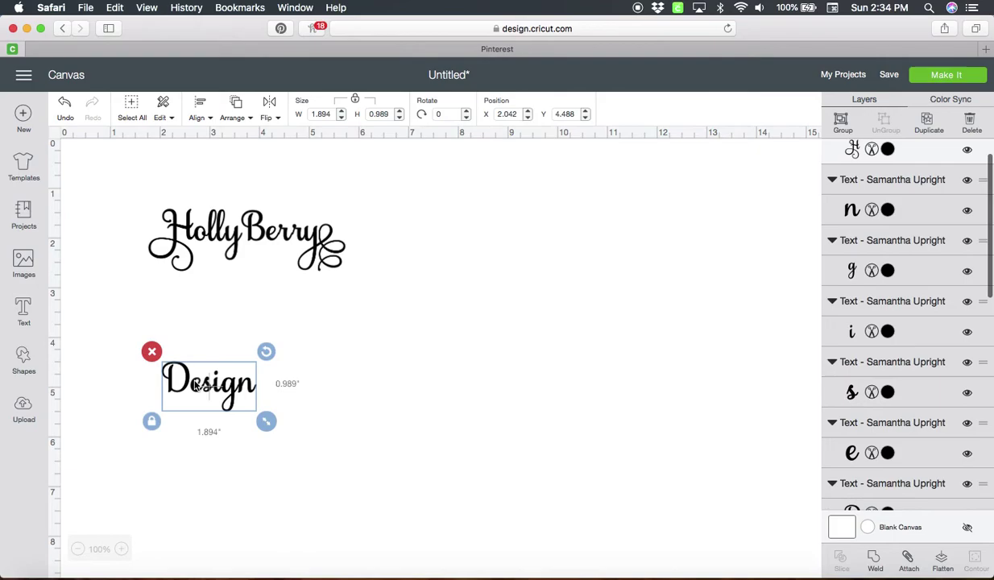
pyautogui.moveTo(203, 383); pyautogui.dragTo(231, 275)
pyautogui.click(253, 368)
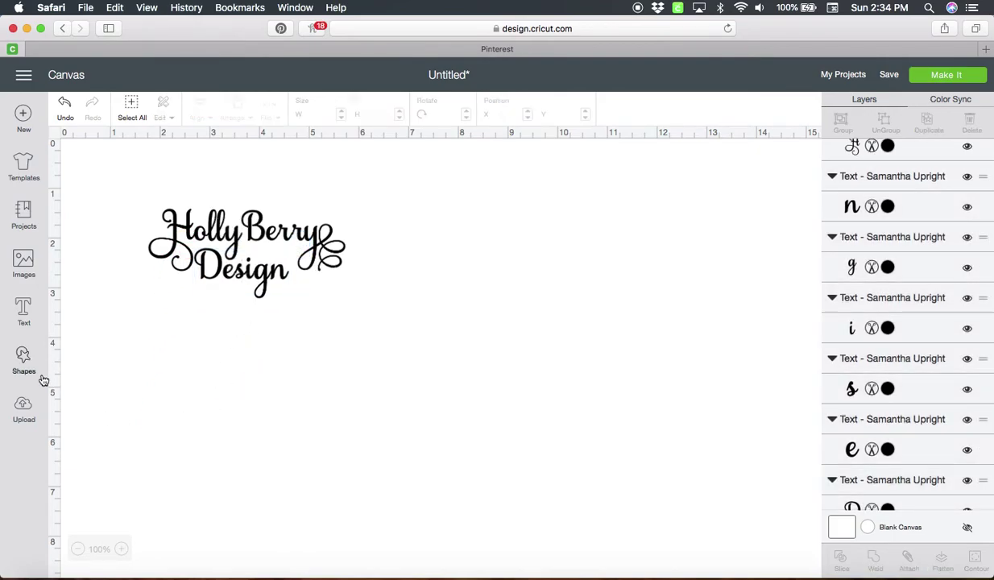
# Step: Add an empty text box and drop Font Book's swash Samantha Upright D glyph into it
pyautogui.click(24, 312)
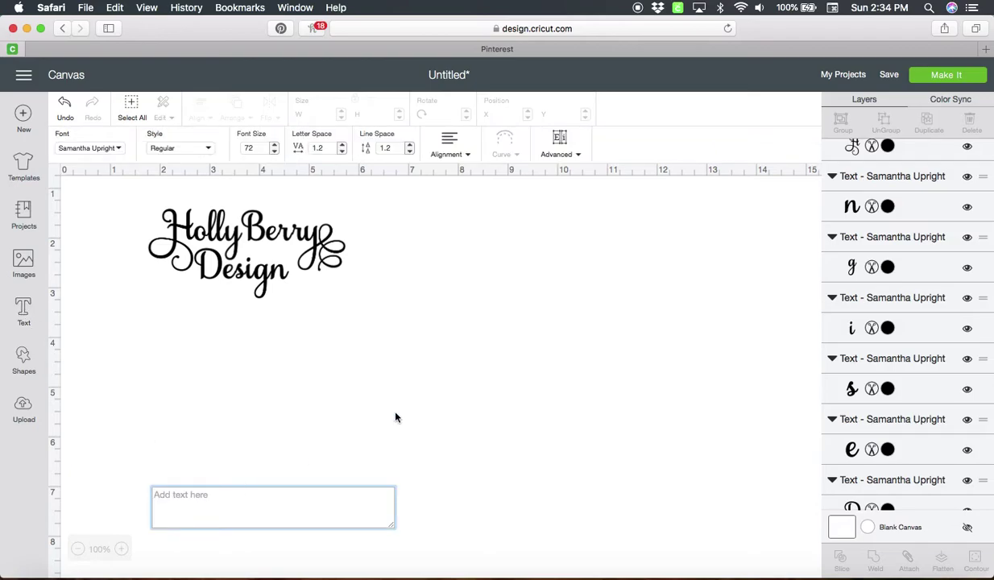
pyautogui.click(751, 574)
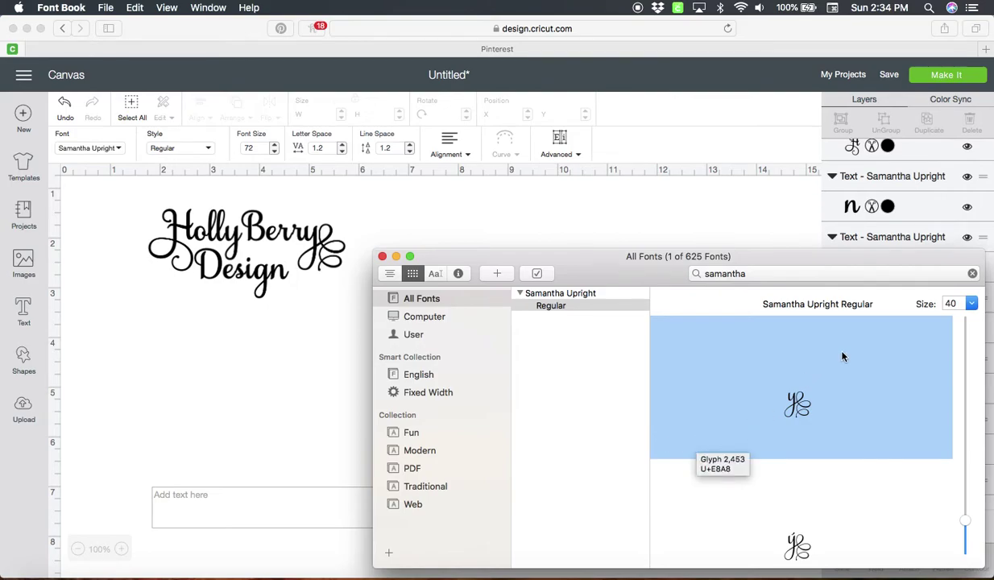
pyautogui.scroll(-3, 842, 356)
pyautogui.scroll(-2, 843, 355)
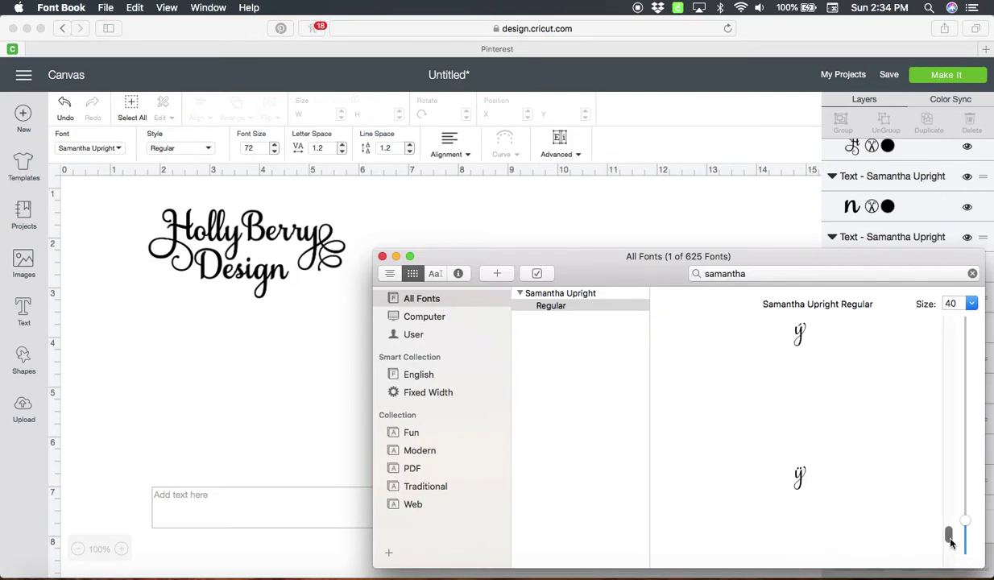
pyautogui.scroll(-2, 950, 531)
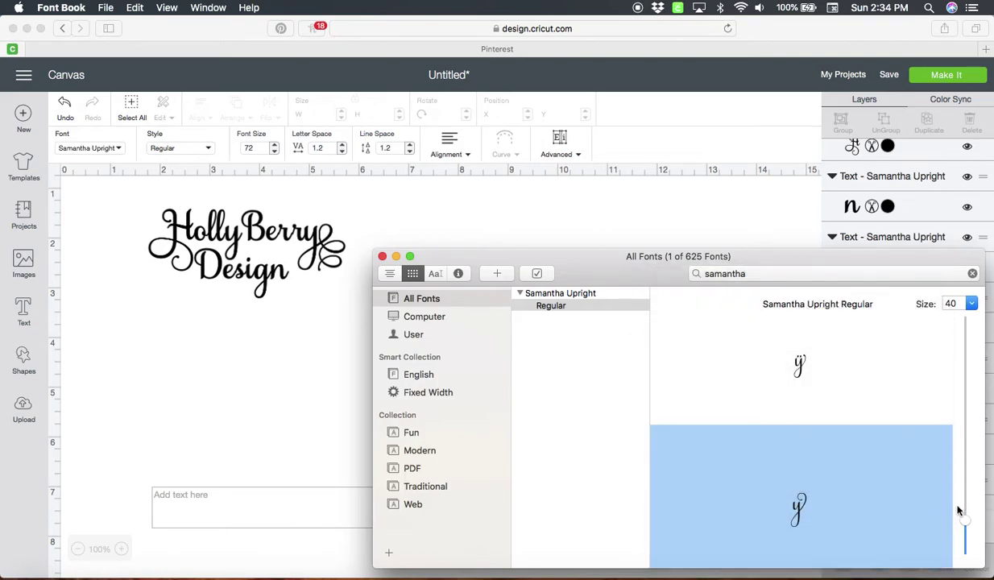
pyautogui.scroll(-2, 874, 447)
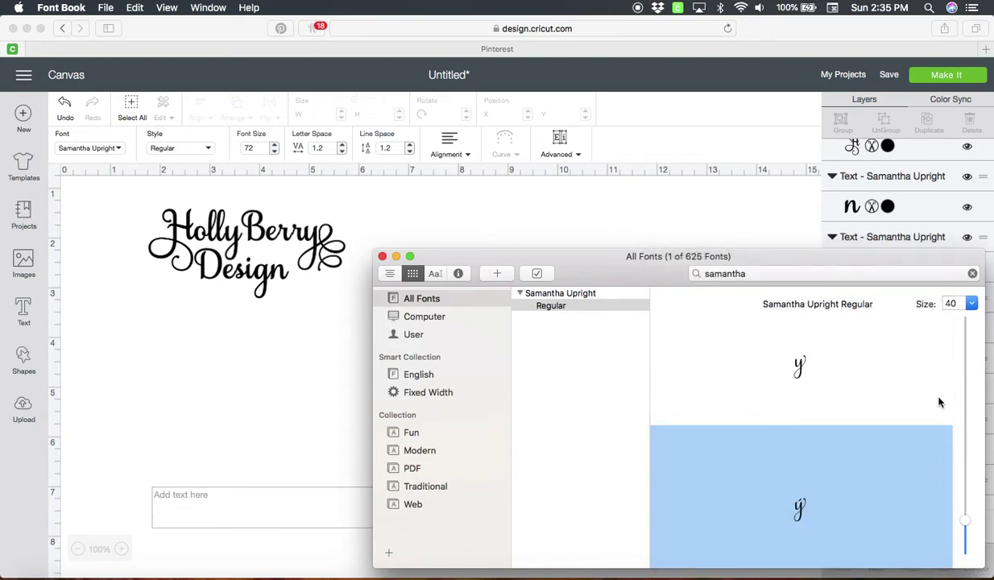
pyautogui.scroll(-3, 901, 512)
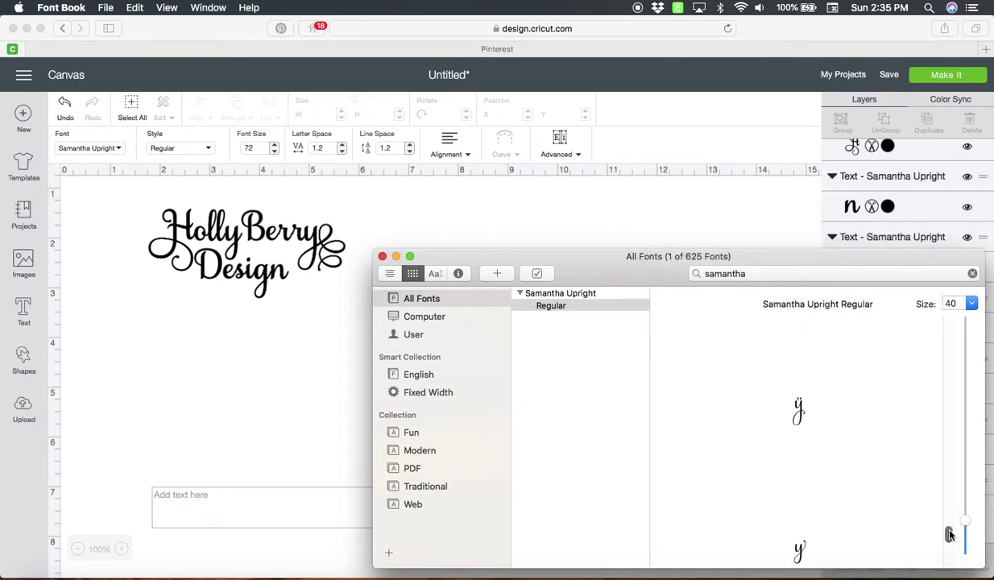
pyautogui.moveTo(949, 534); pyautogui.dragTo(940, 353)
pyautogui.scroll(-2, 847, 428)
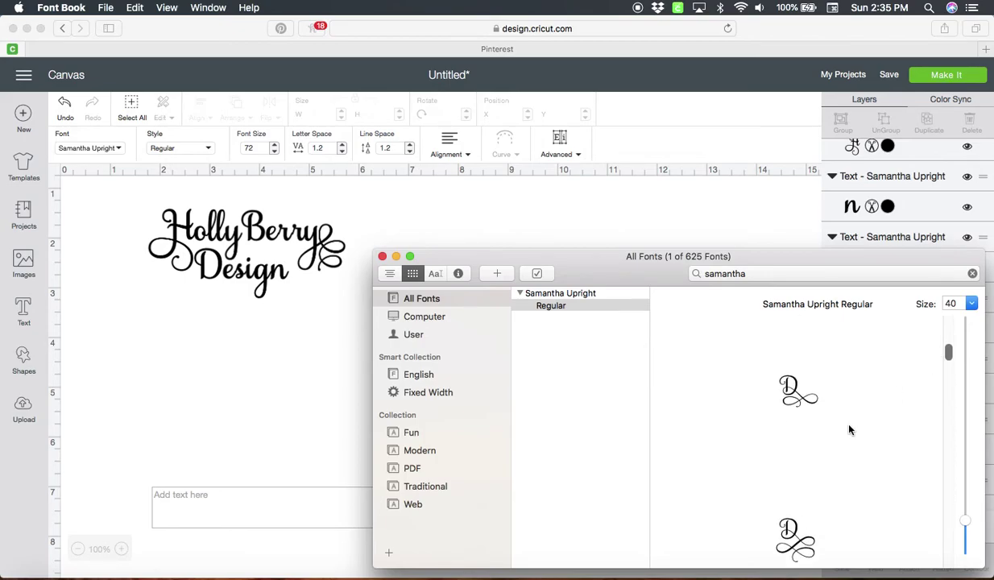
pyautogui.moveTo(788, 395); pyautogui.dragTo(283, 512)
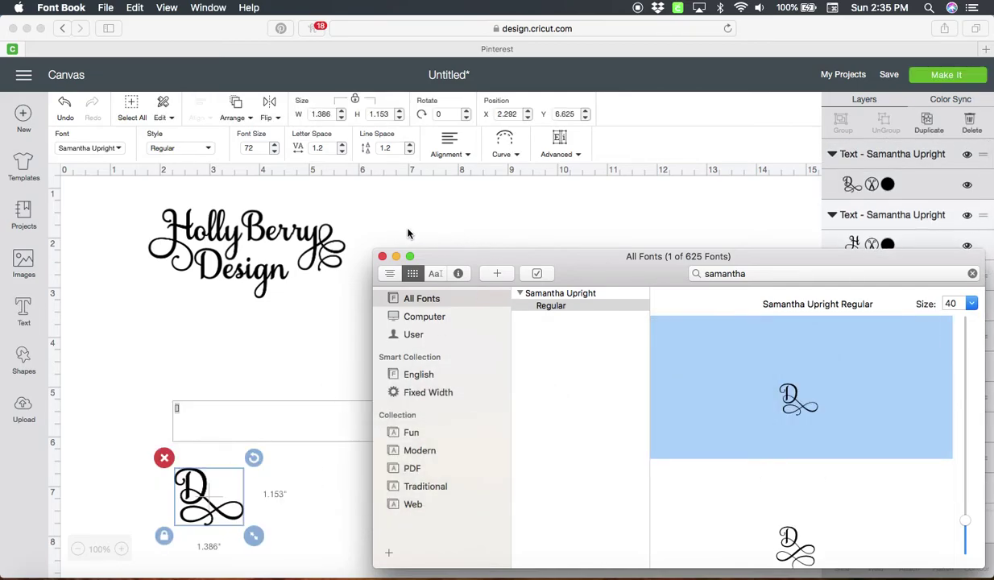
pyautogui.click(347, 301)
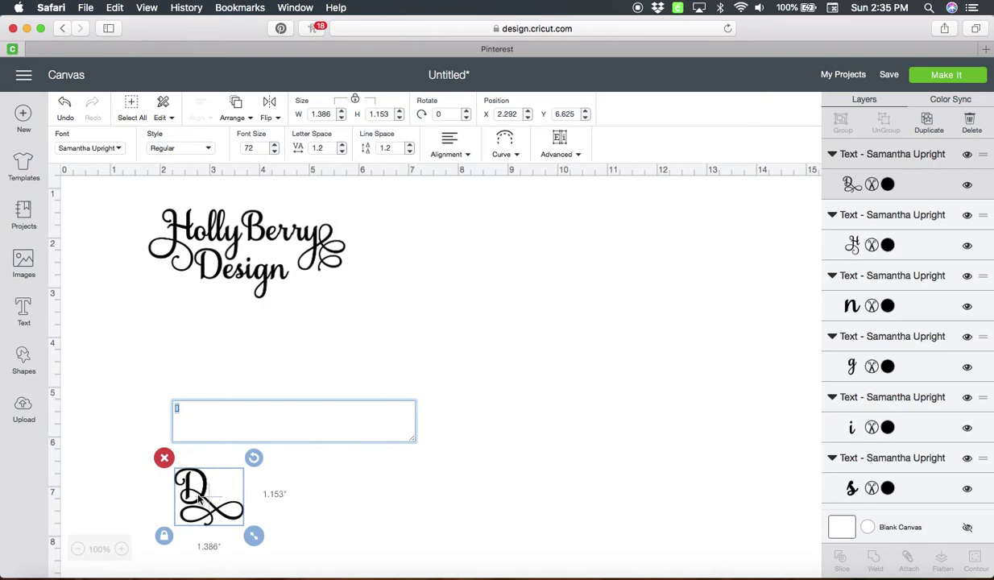
# Step: Swap the swash D in for Design's plain D and delete the loose plain D
pyautogui.click(208, 260)
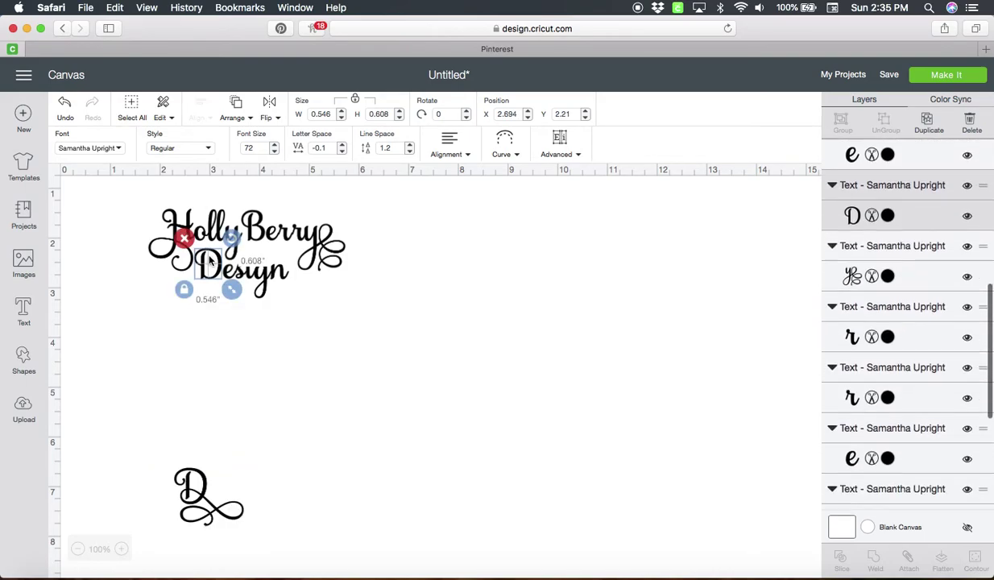
pyautogui.moveTo(208, 259); pyautogui.dragTo(510, 368)
pyautogui.moveTo(194, 501); pyautogui.dragTo(209, 272)
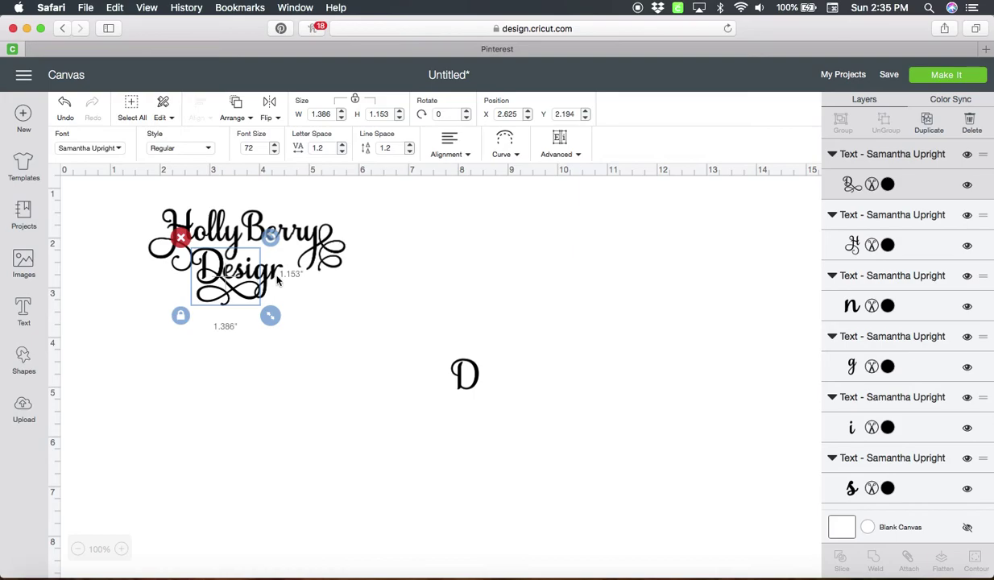
pyautogui.click(302, 308)
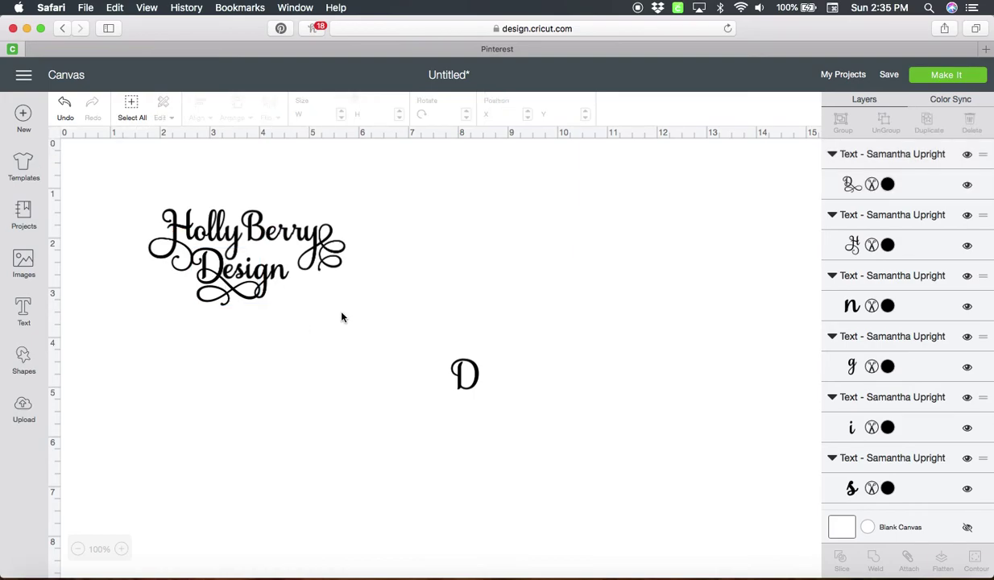
pyautogui.click(438, 377)
pyautogui.click(438, 346)
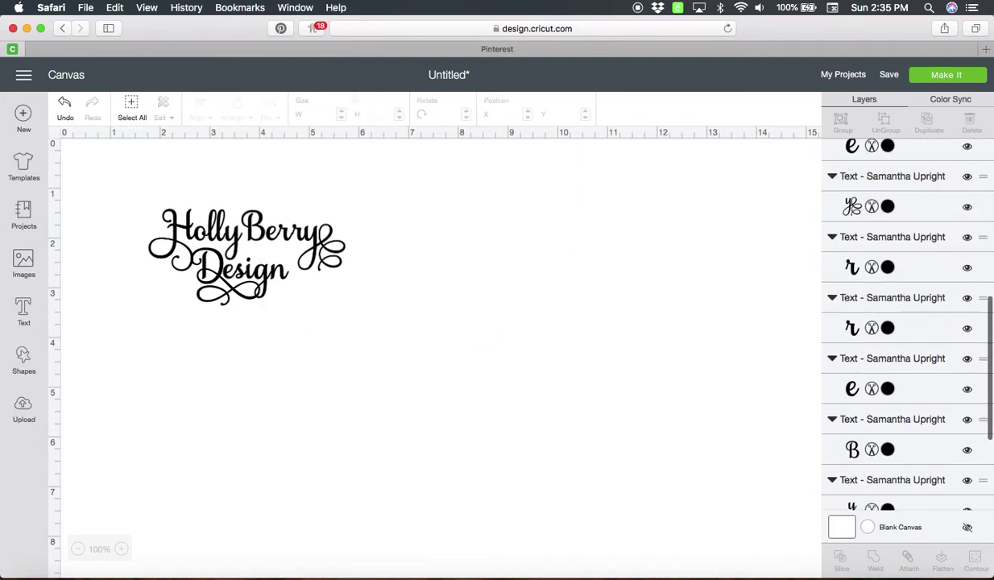
# Step: Drop the Samantha Upright diamond flourish ornament from Font Book into a new text box
pyautogui.click(23, 310)
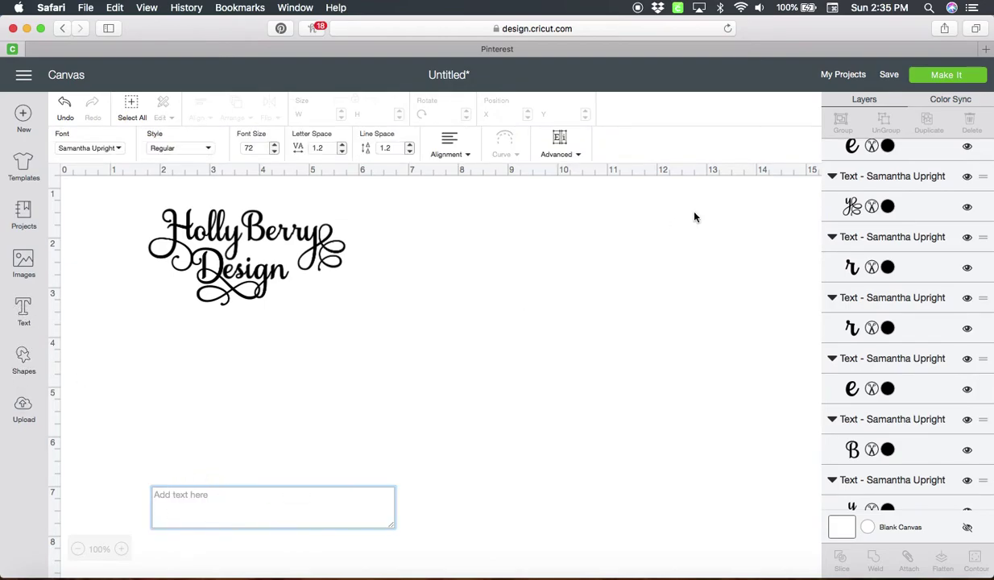
pyautogui.click(730, 573)
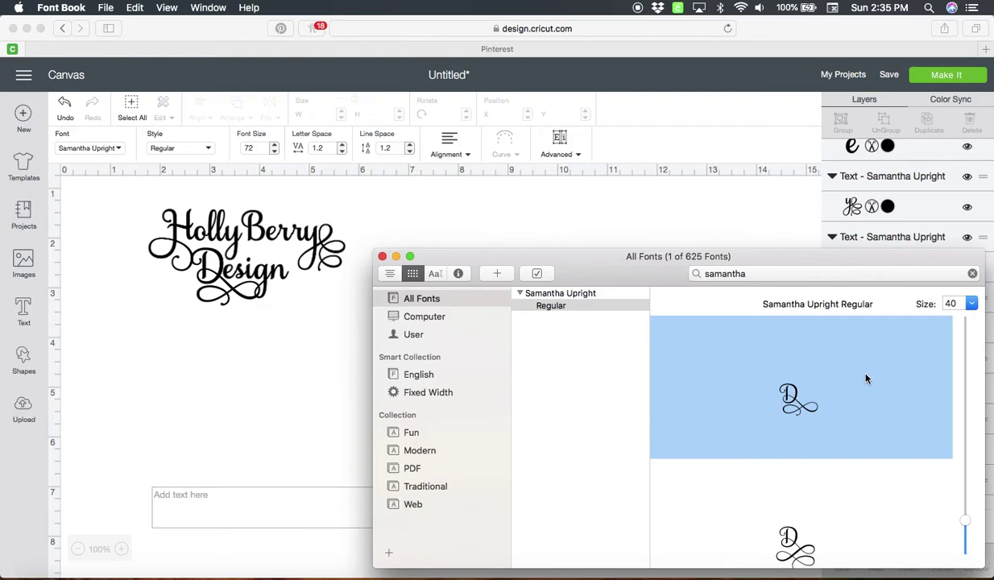
pyautogui.click(898, 404)
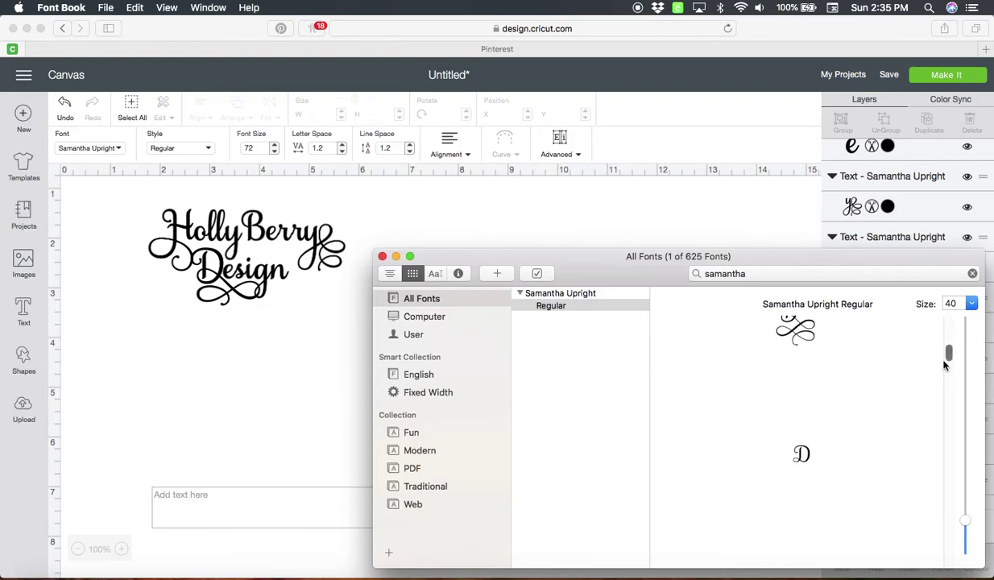
pyautogui.moveTo(947, 348); pyautogui.dragTo(947, 550)
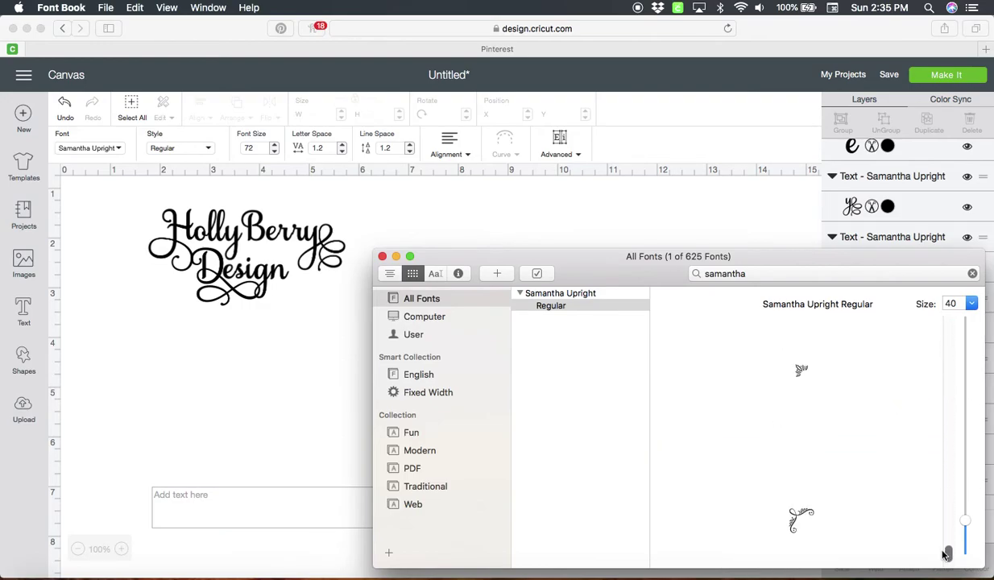
pyautogui.scroll(5, 876, 441)
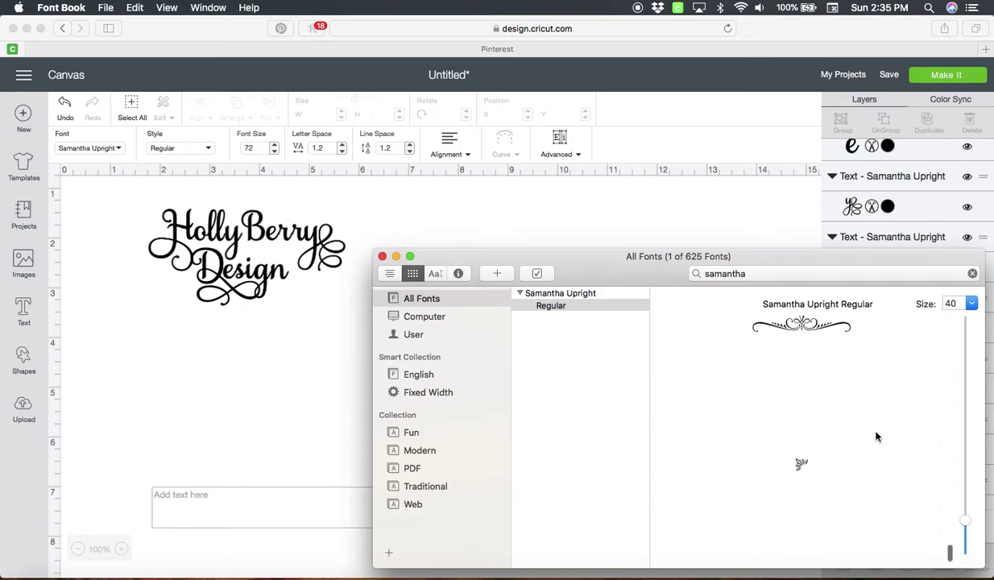
pyautogui.scroll(3, 876, 436)
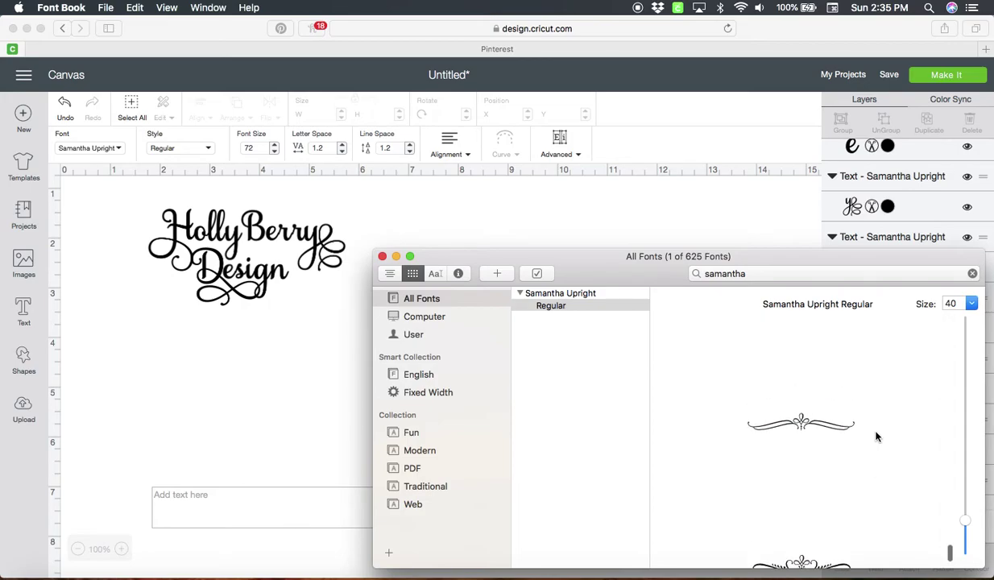
pyautogui.scroll(5, 876, 436)
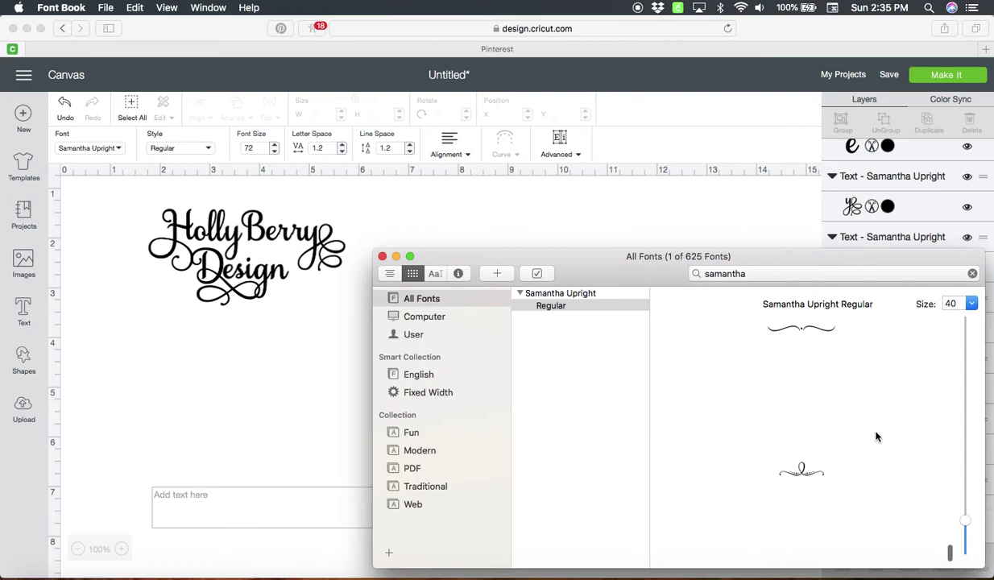
pyautogui.scroll(5, 876, 436)
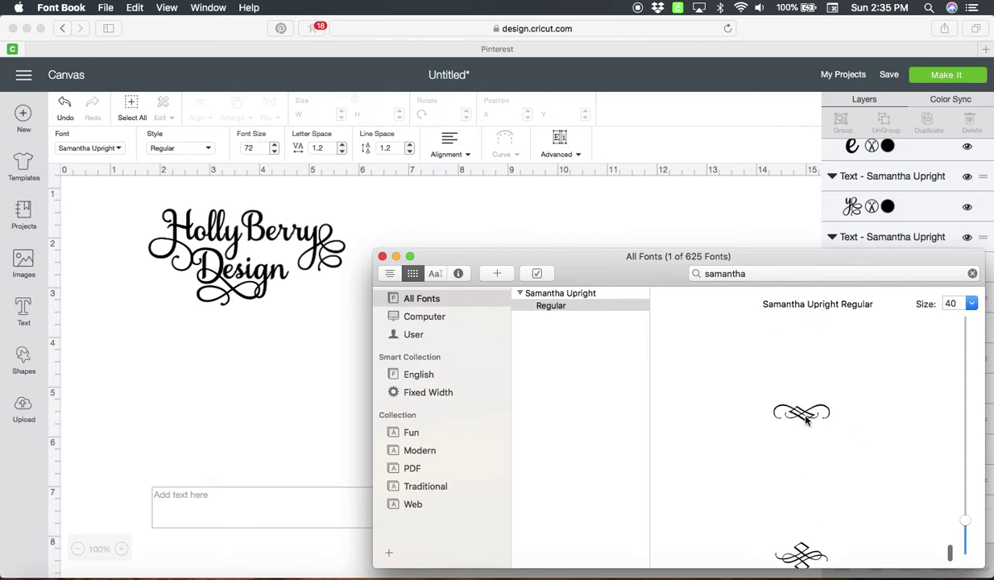
pyautogui.moveTo(801, 411); pyautogui.dragTo(286, 516)
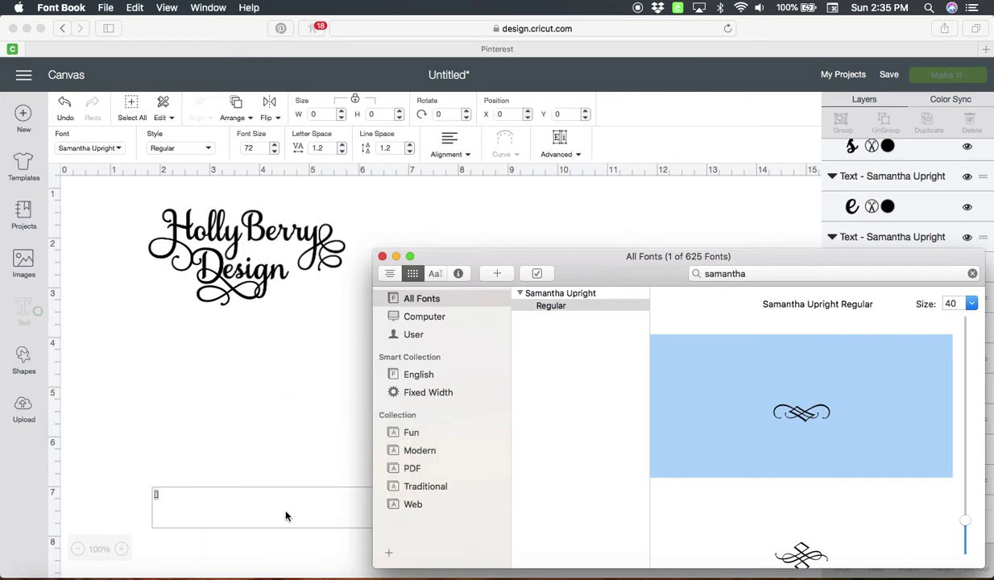
pyautogui.click(283, 355)
# Step: Position the diamond ornament below Holly Berry Design and widen it to about 4.4 inches
pyautogui.scroll(-2, 272, 501)
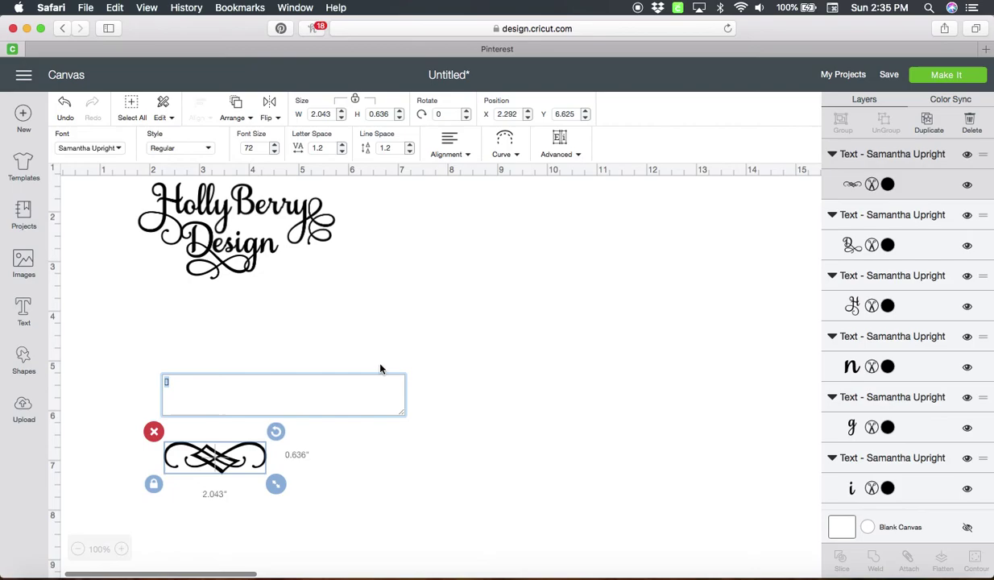
pyautogui.click(495, 519)
pyautogui.moveTo(214, 469); pyautogui.dragTo(228, 313)
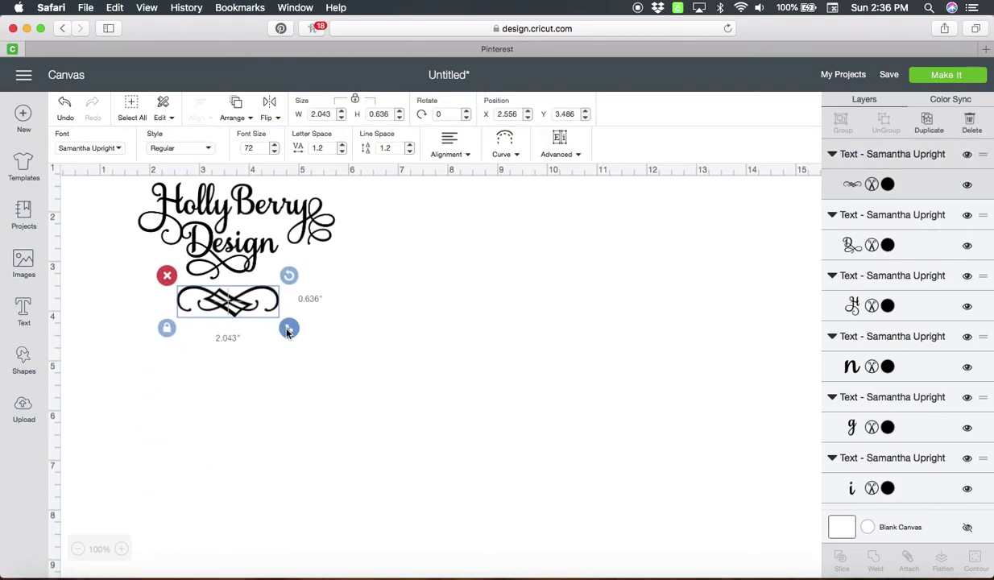
pyautogui.moveTo(288, 327); pyautogui.dragTo(230, 324)
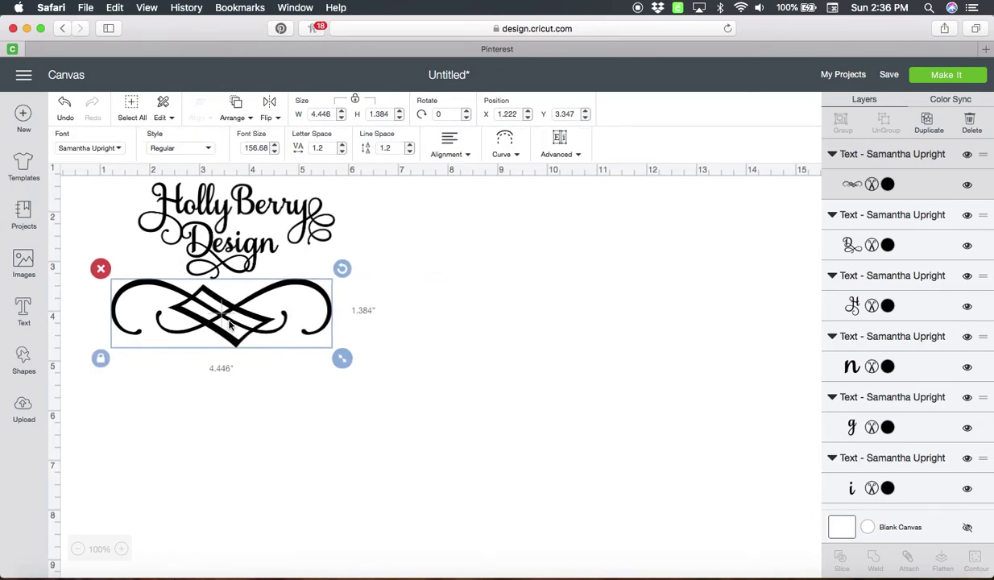
pyautogui.rightClick(230, 323)
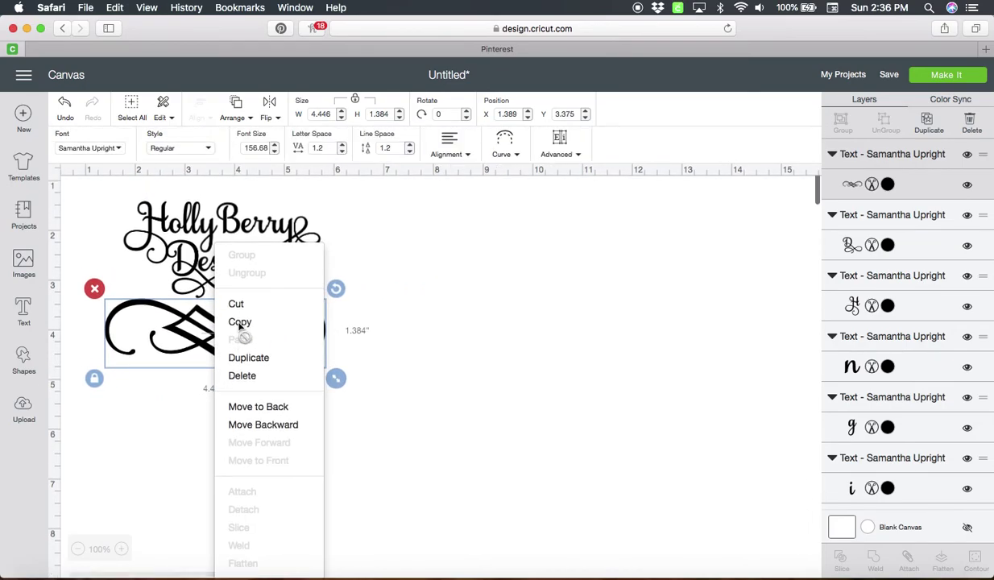
pyautogui.click(500, 322)
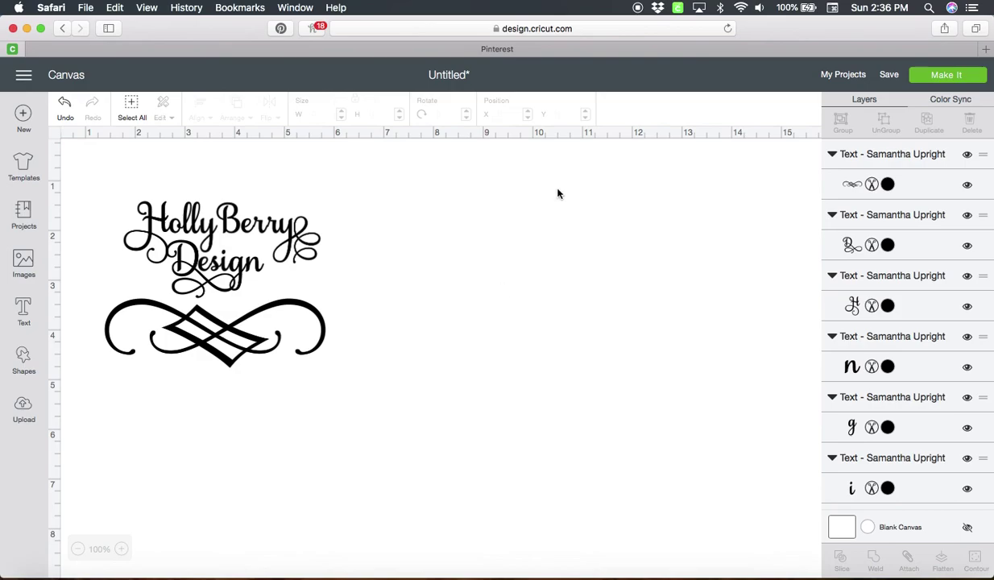
pyautogui.click(930, 10)
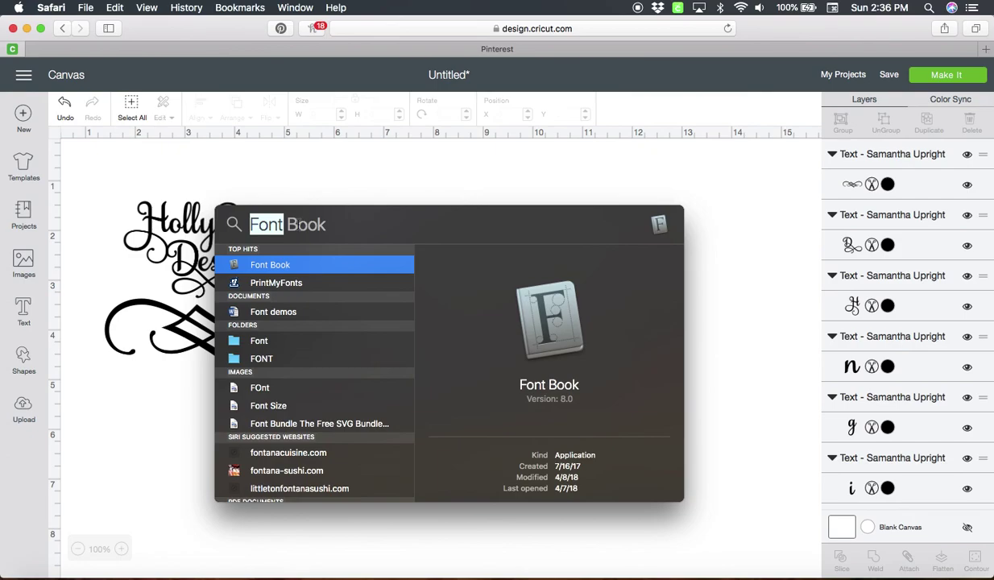
pyautogui.press('Return')
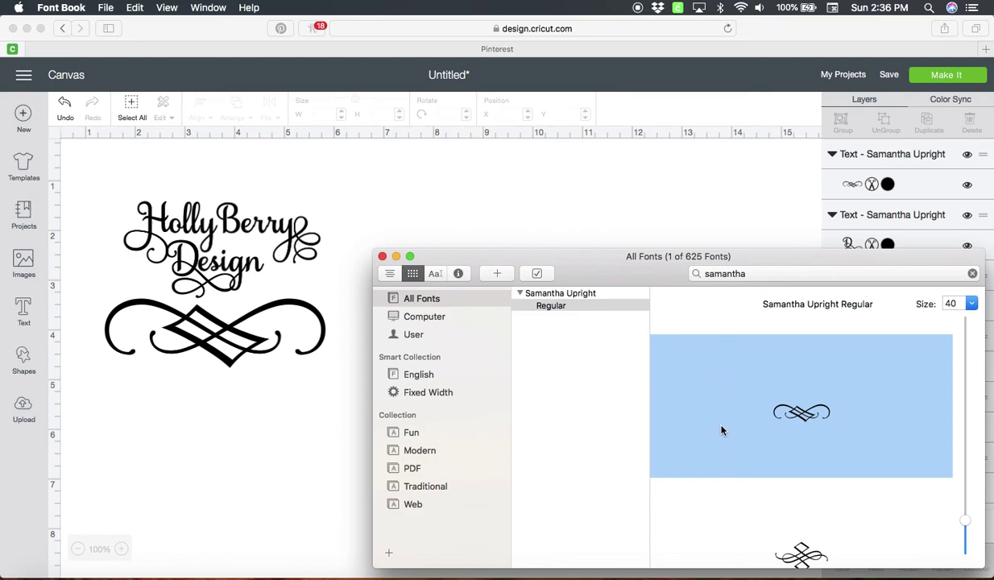
pyautogui.press('super+q')
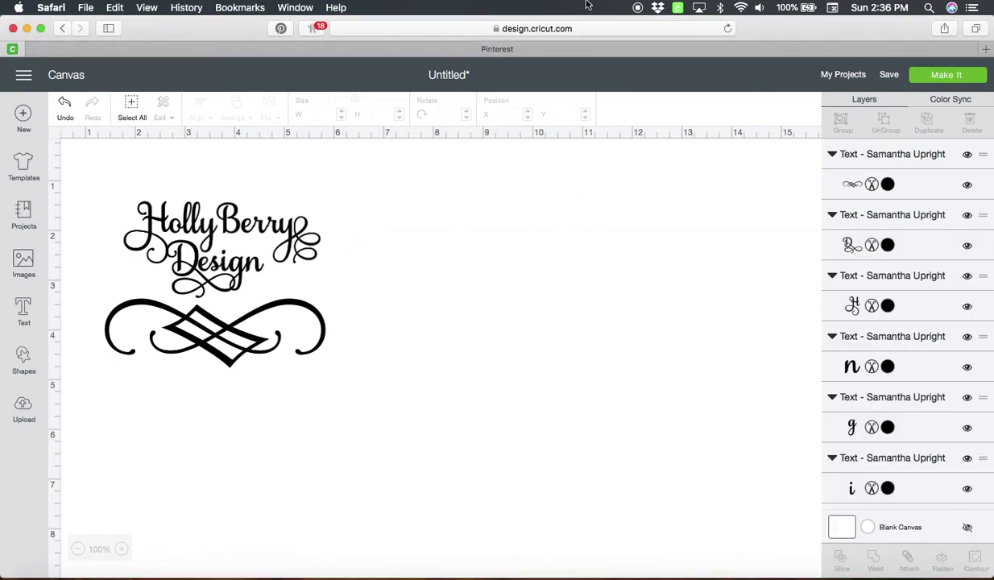